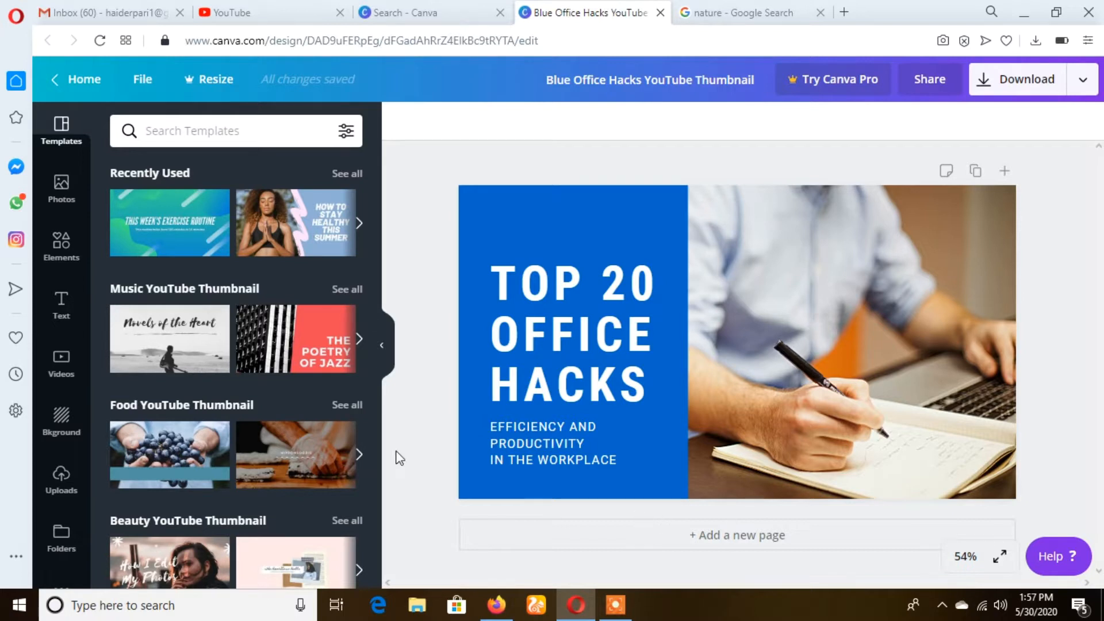
# Paste the copied lake landscape image onto the thumbnail and shrink it over the office photo.
pyautogui.hotkey('ctrl', 'v')
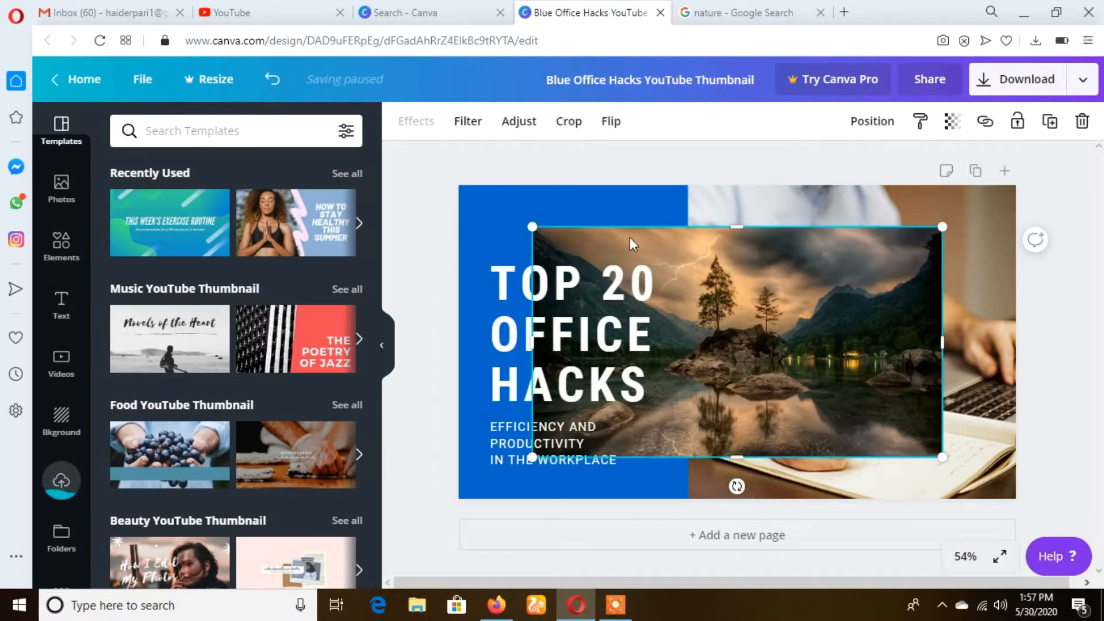
pyautogui.moveTo(533, 229); pyautogui.dragTo(711, 328)
pyautogui.moveTo(803, 350); pyautogui.dragTo(808, 332)
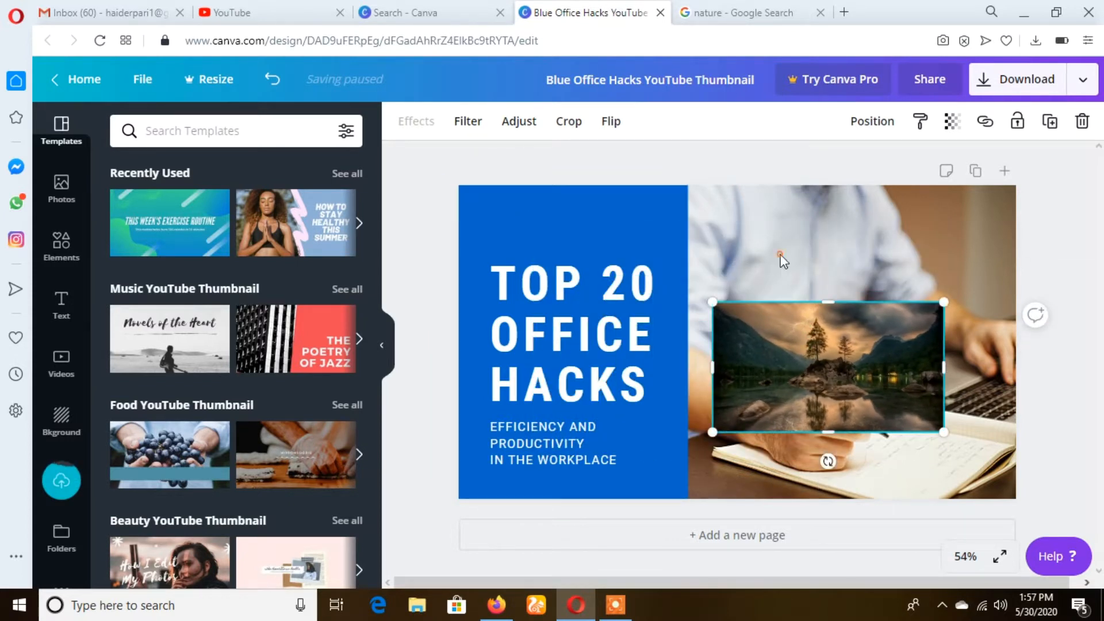
# Delete the office photo and resize the landscape image to fill the area beside the blue panel, about 754 wide.
pyautogui.rightClick(782, 257)
pyautogui.click(832, 343)
pyautogui.moveTo(813, 353); pyautogui.dragTo(839, 242)
pyautogui.moveTo(749, 267); pyautogui.dragTo(688, 266)
pyautogui.moveTo(836, 326); pyautogui.dragTo(858, 495)
pyautogui.moveTo(973, 349); pyautogui.dragTo(1016, 349)
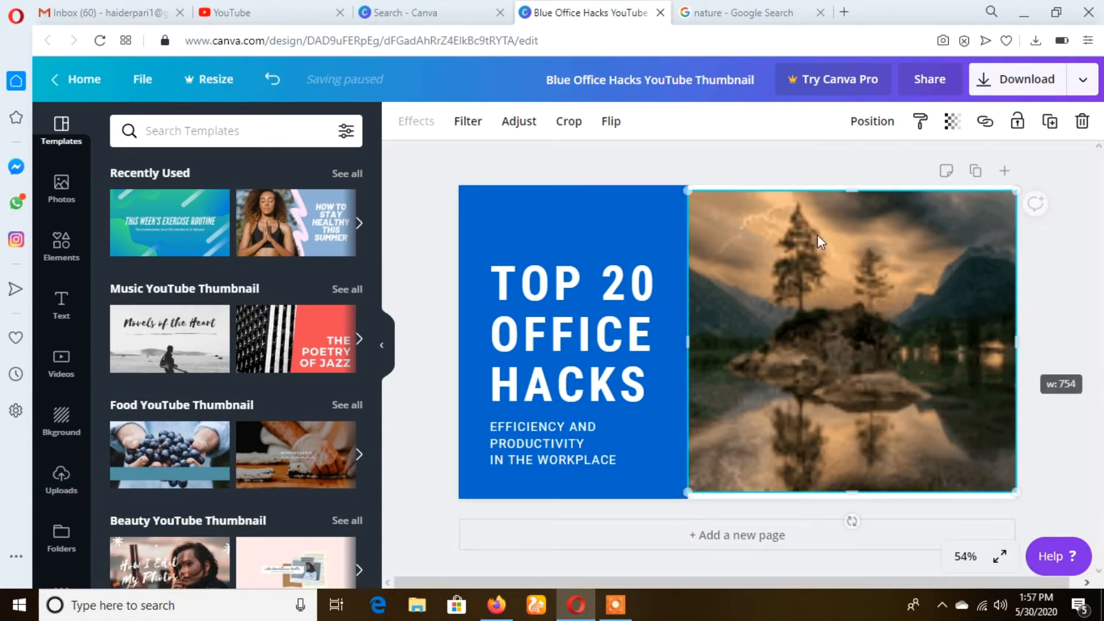
pyautogui.moveTo(859, 192); pyautogui.dragTo(863, 185)
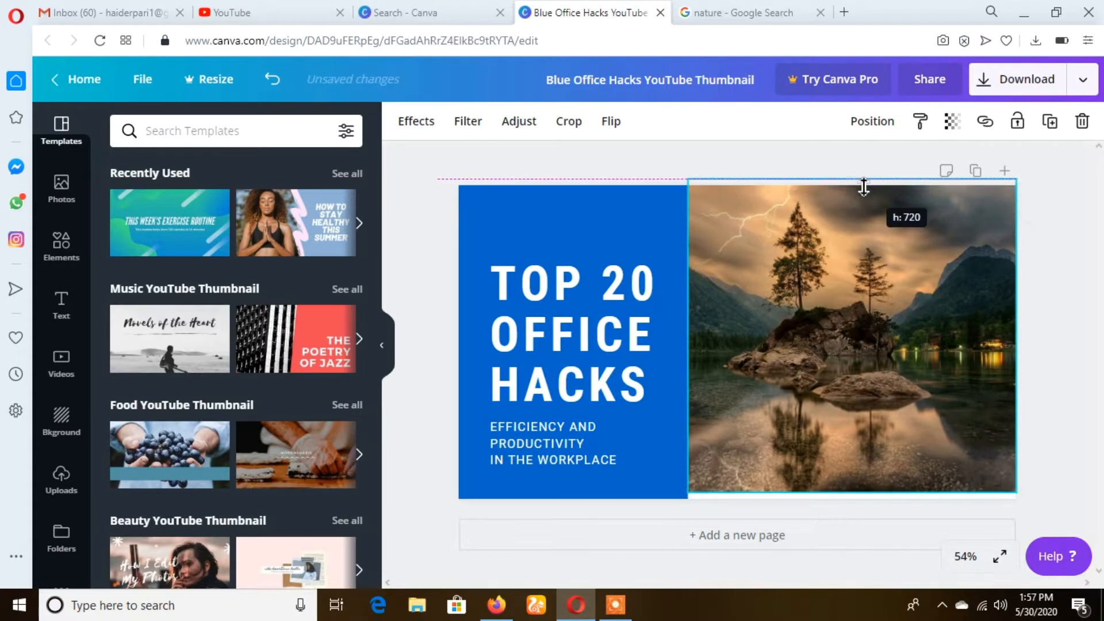
# Replace the thumbnail's heading with "HADIER IT TECH", one word per line.
pyautogui.click(644, 386)
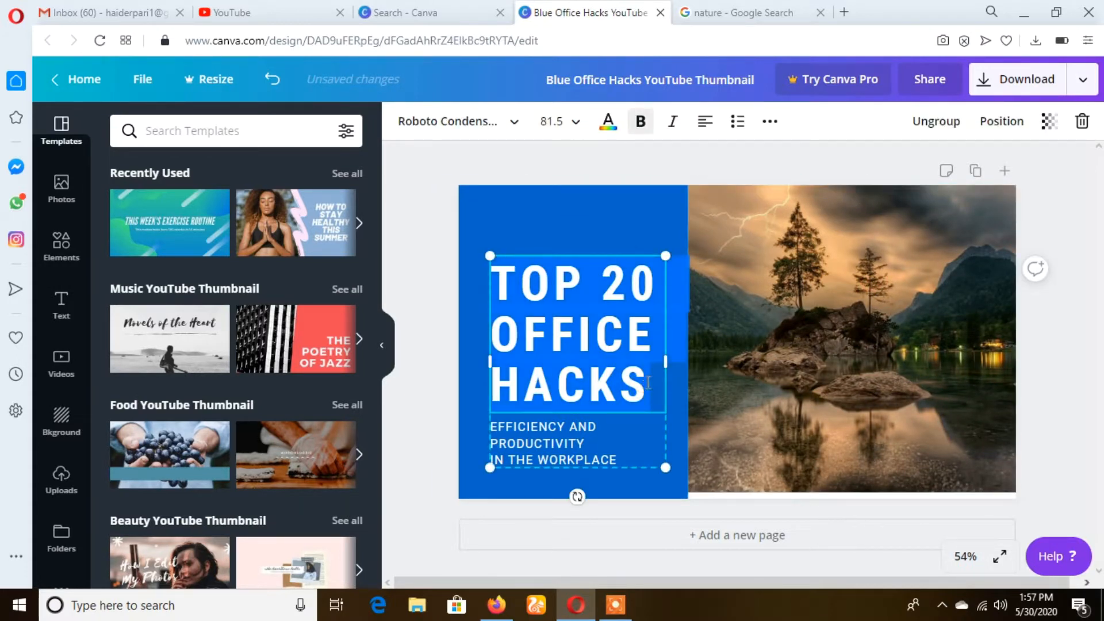
pyautogui.write('HADIER')
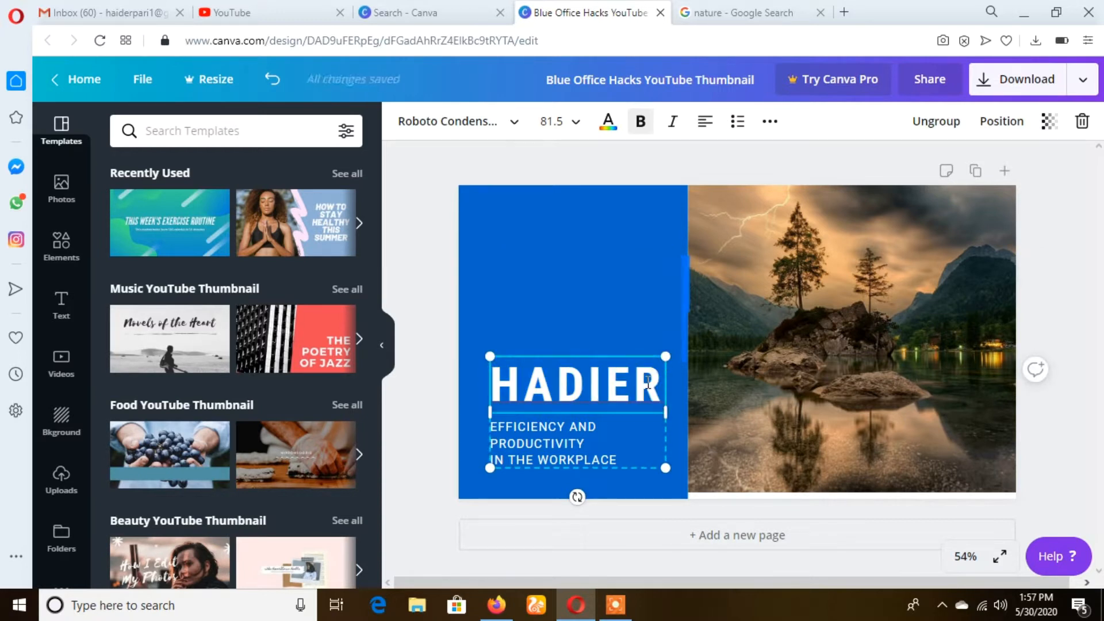
pyautogui.press('Return')
pyautogui.write('IT')
pyautogui.press('Return')
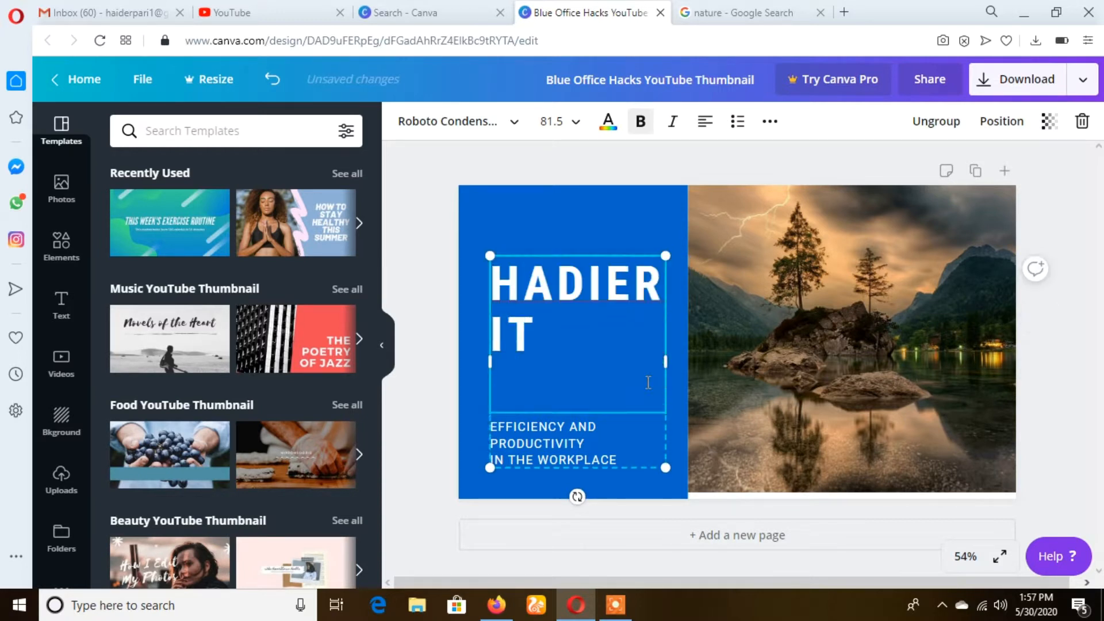
pyautogui.write('TECH')
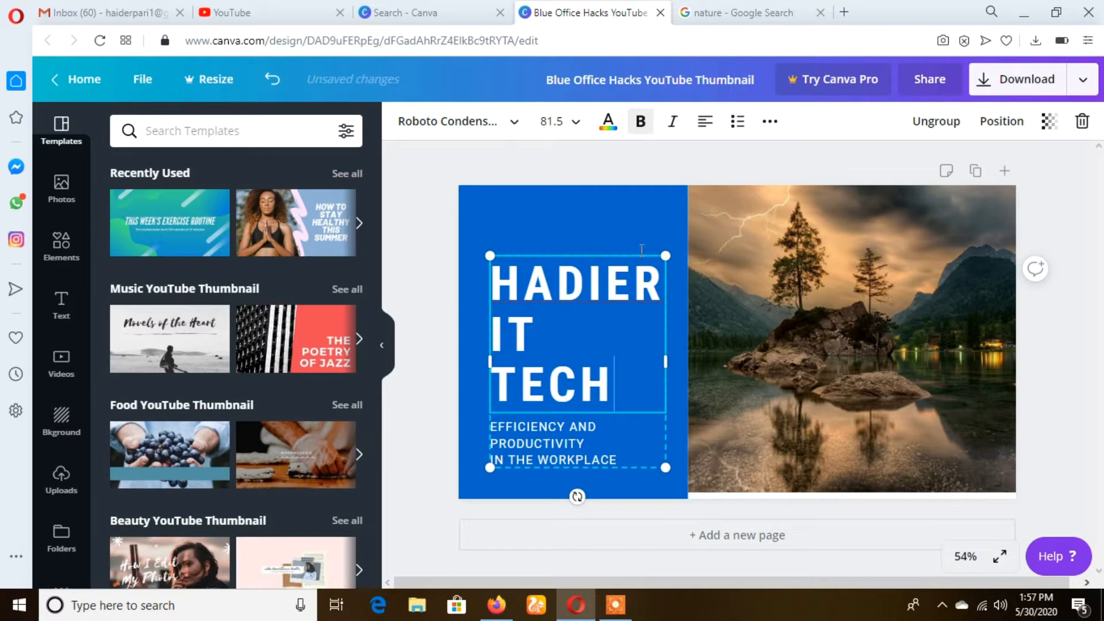
# Move the text group higher on the blue panel and replace the subtitle with "NATURE VIDEO".
pyautogui.click(642, 250)
pyautogui.moveTo(564, 336); pyautogui.dragTo(568, 282)
pyautogui.click(576, 479)
pyautogui.click(620, 405)
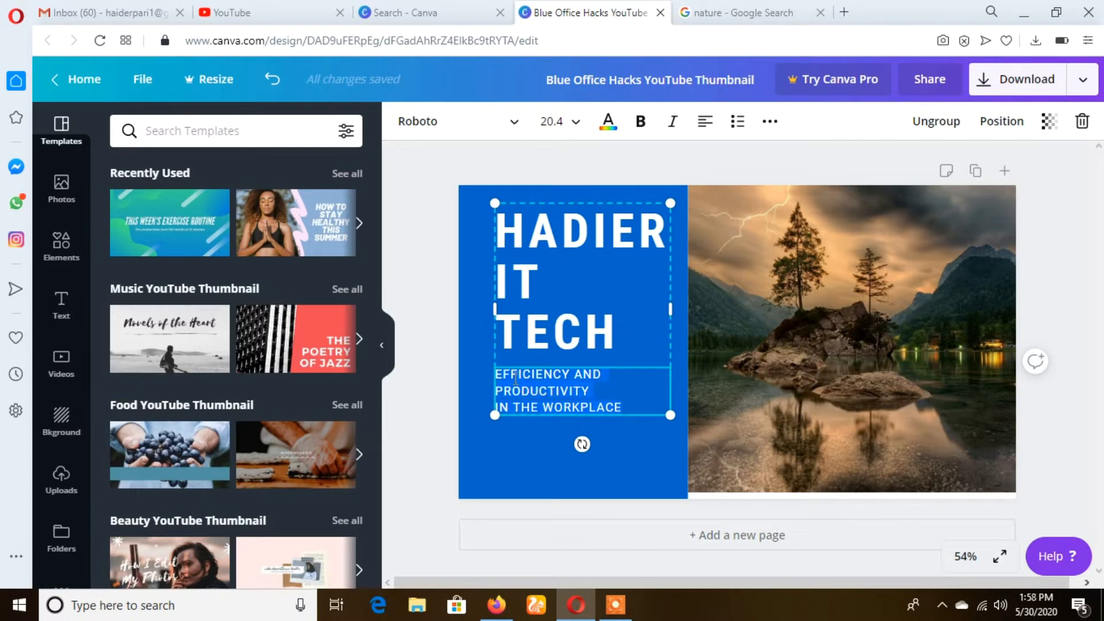
pyautogui.press('Delete')
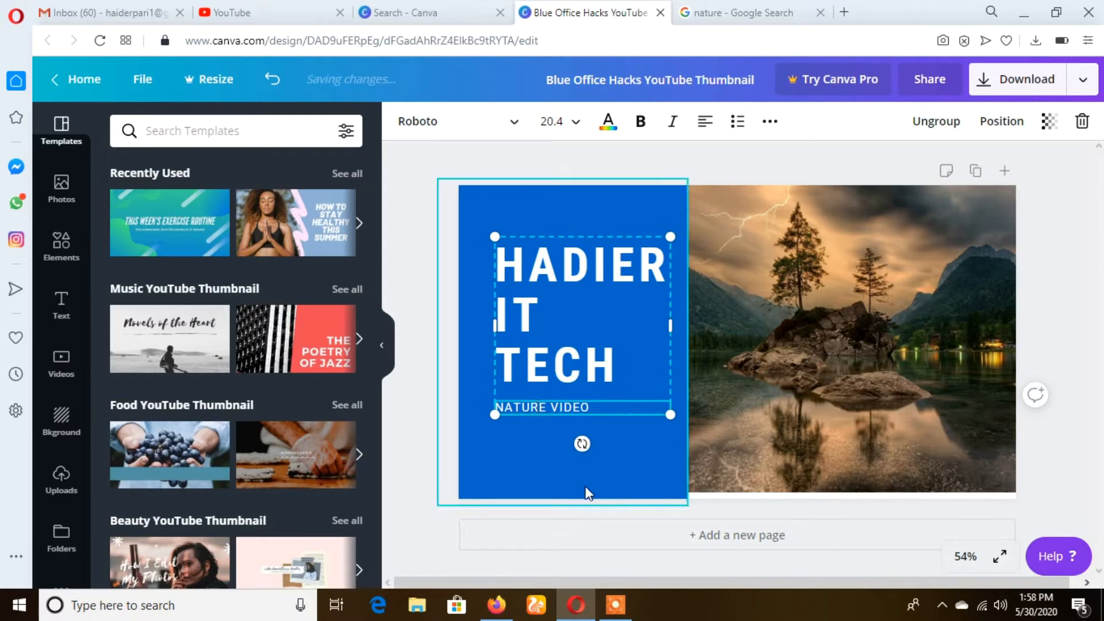
# Recolour the blue panel with the darkest near-black colour taken from the photo, trying the brown and dark grey shades first.
pyautogui.click(550, 469)
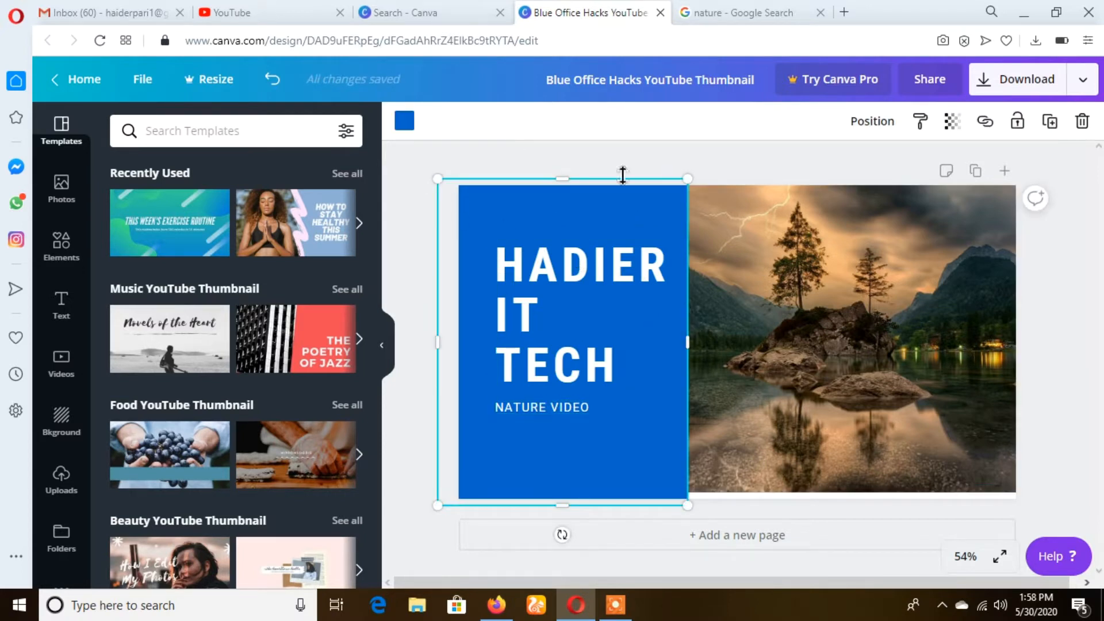
pyautogui.click(406, 122)
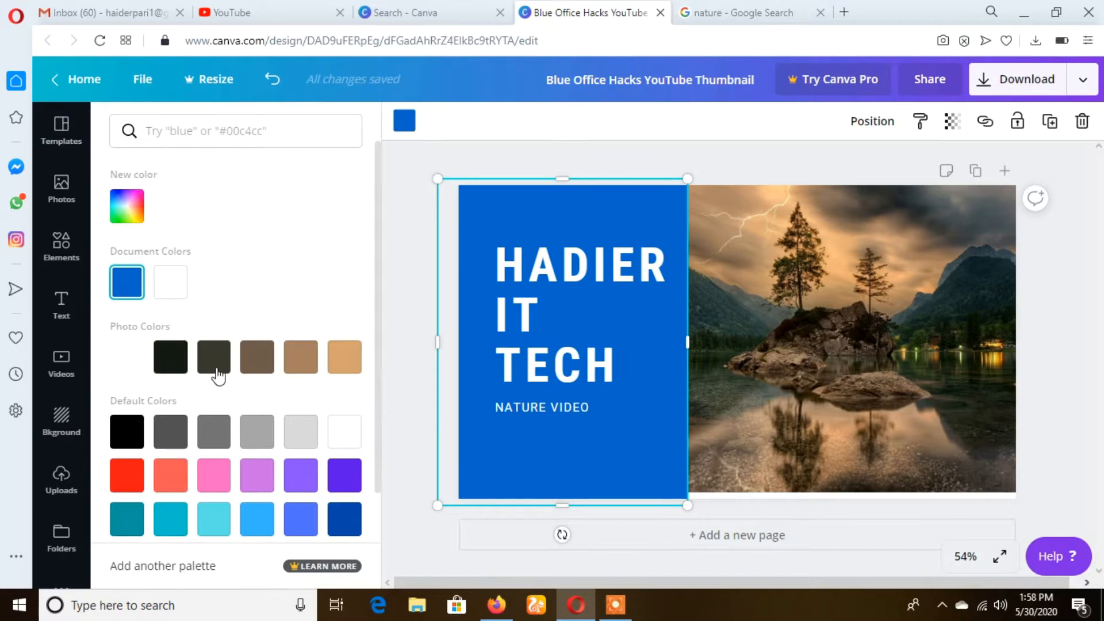
pyautogui.click(214, 359)
pyautogui.click(274, 370)
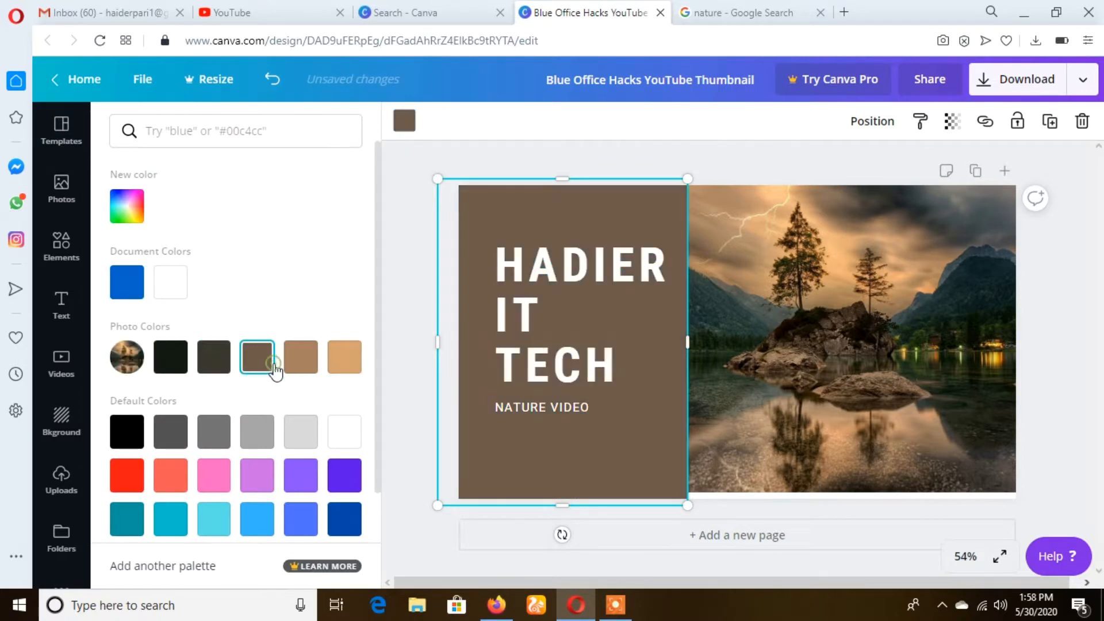
pyautogui.click(211, 359)
pyautogui.click(169, 359)
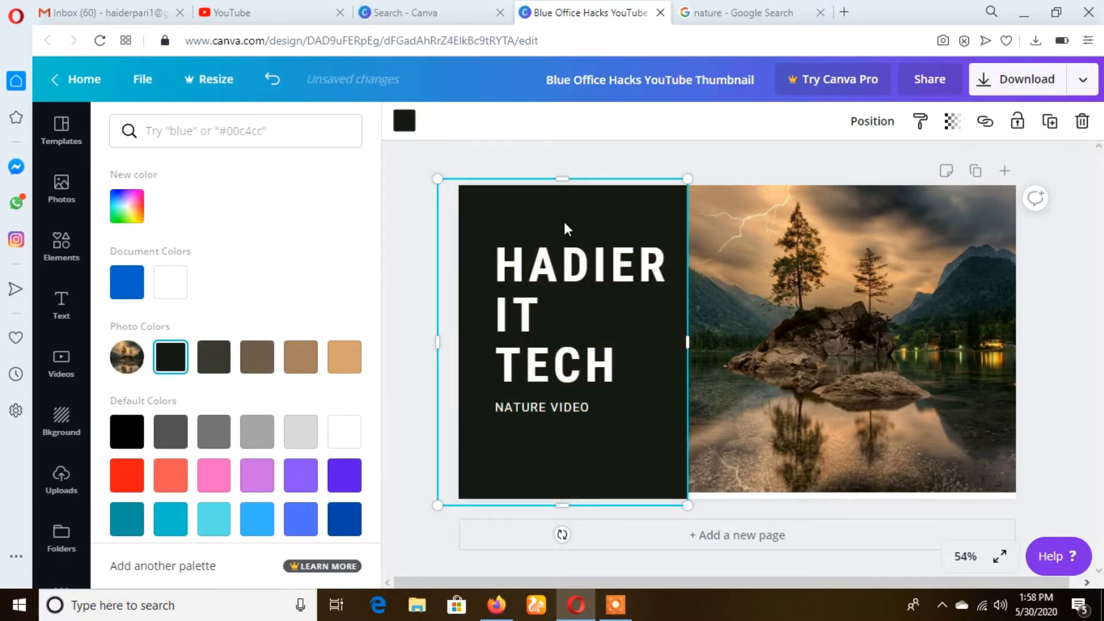
pyautogui.click(587, 171)
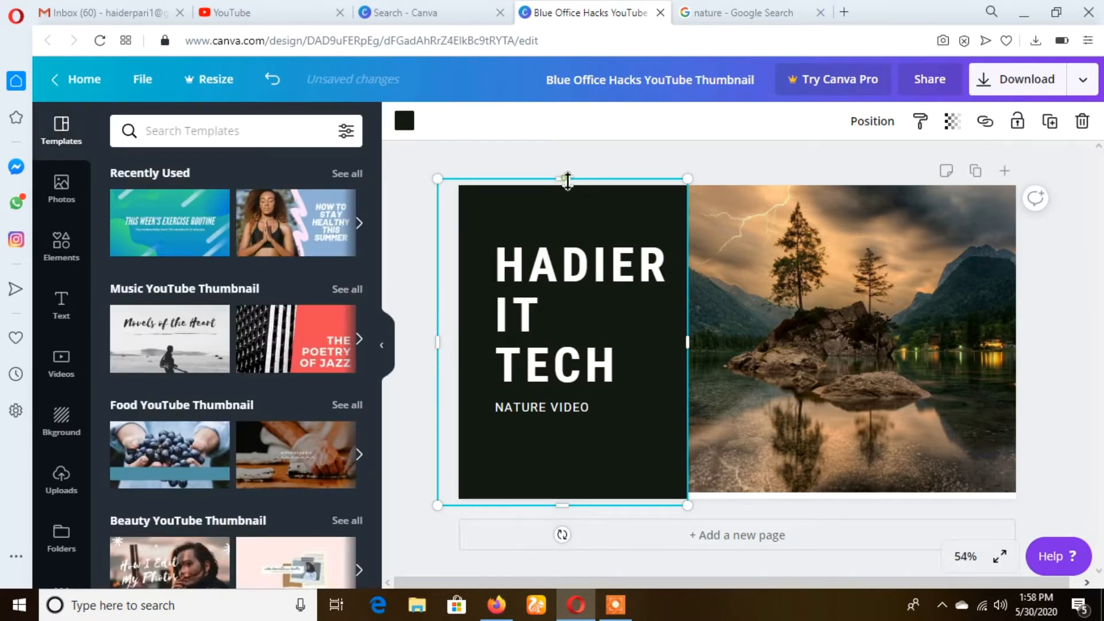
# Adjust the upper, left and lower edges of the dark panel to fit the page edges.
pyautogui.moveTo(568, 180); pyautogui.dragTo(565, 190)
pyautogui.moveTo(445, 352); pyautogui.dragTo(460, 352)
pyautogui.click(574, 147)
pyautogui.click(609, 211)
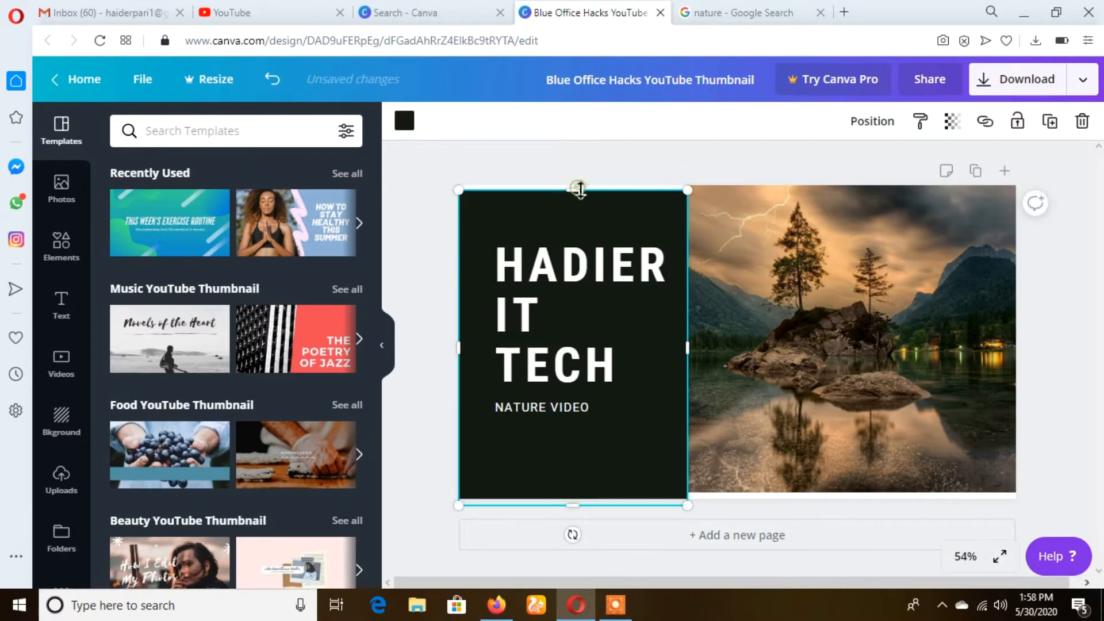
pyautogui.moveTo(579, 190); pyautogui.dragTo(584, 180)
pyautogui.click(840, 229)
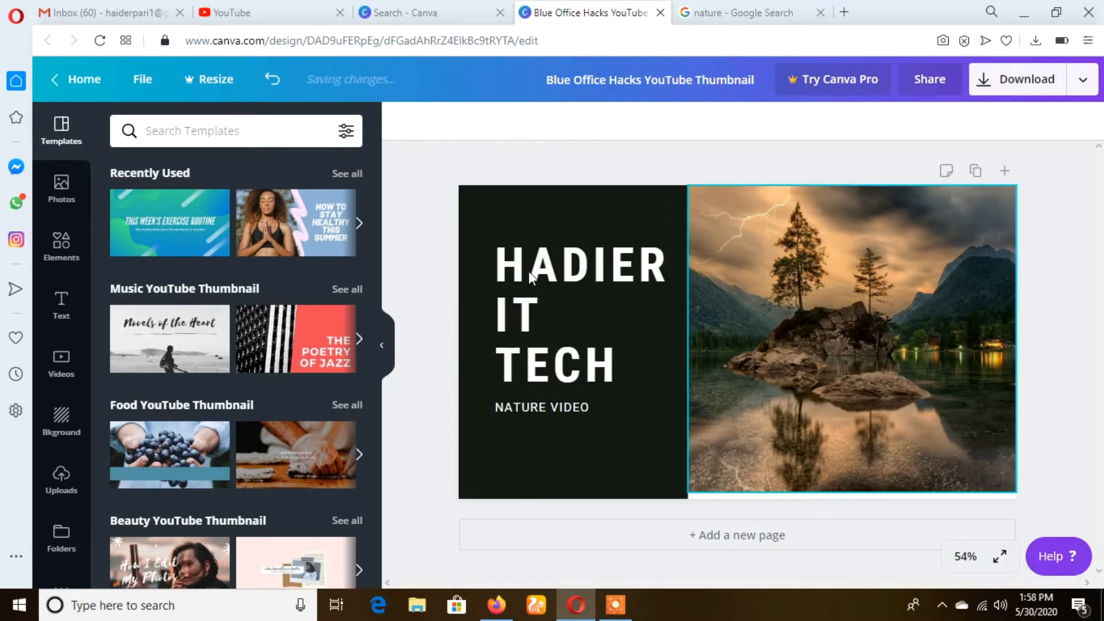
pyautogui.click(647, 471)
pyautogui.moveTo(582, 504); pyautogui.dragTo(584, 495)
pyautogui.click(768, 440)
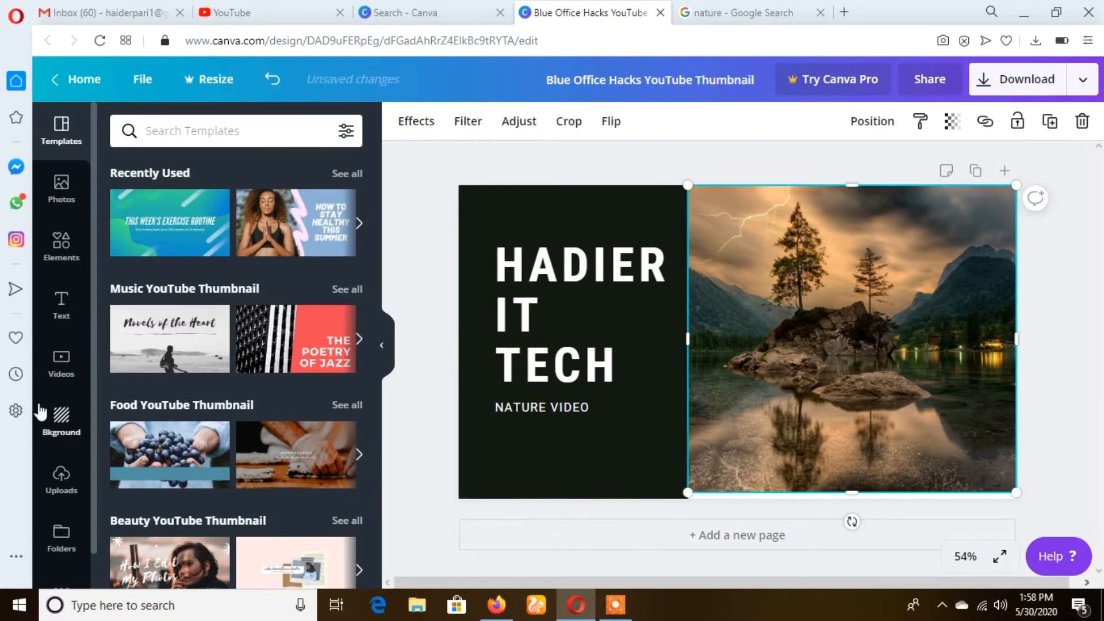
# Browse the available text font combinations and the stock video categories.
pyautogui.click(65, 311)
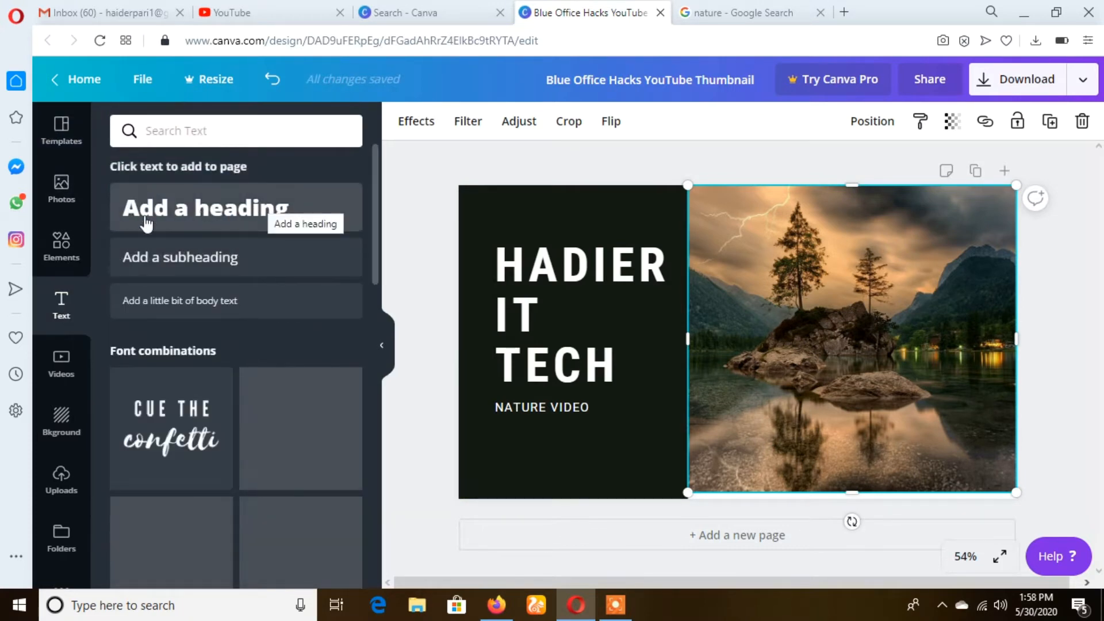
pyautogui.scroll(-3, 230, 391)
pyautogui.scroll(-10, 231, 394)
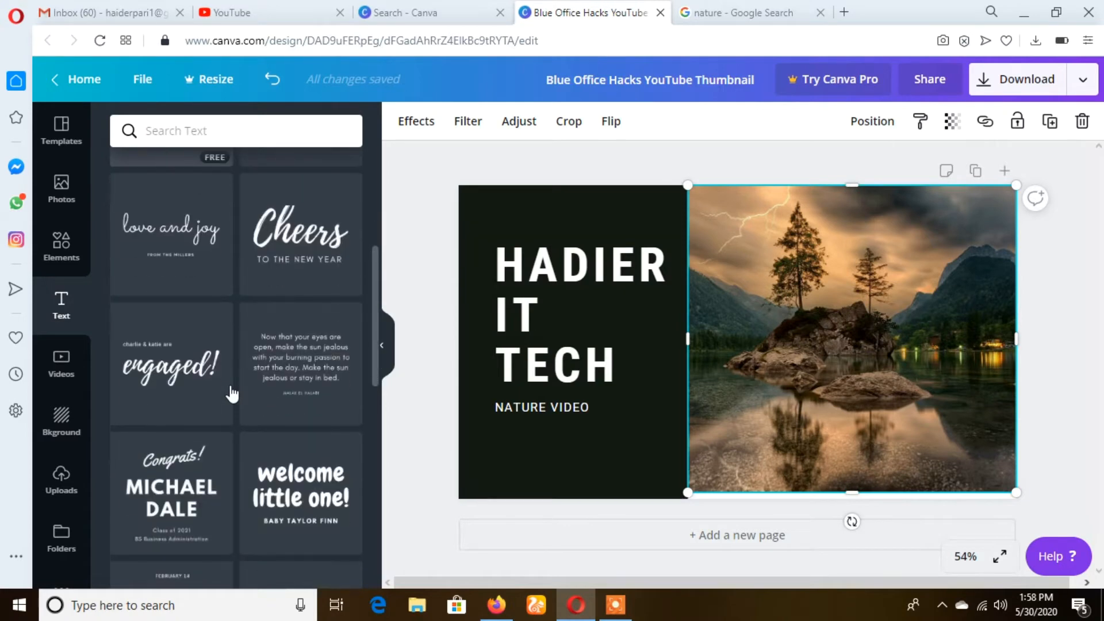
pyautogui.scroll(-6, 231, 393)
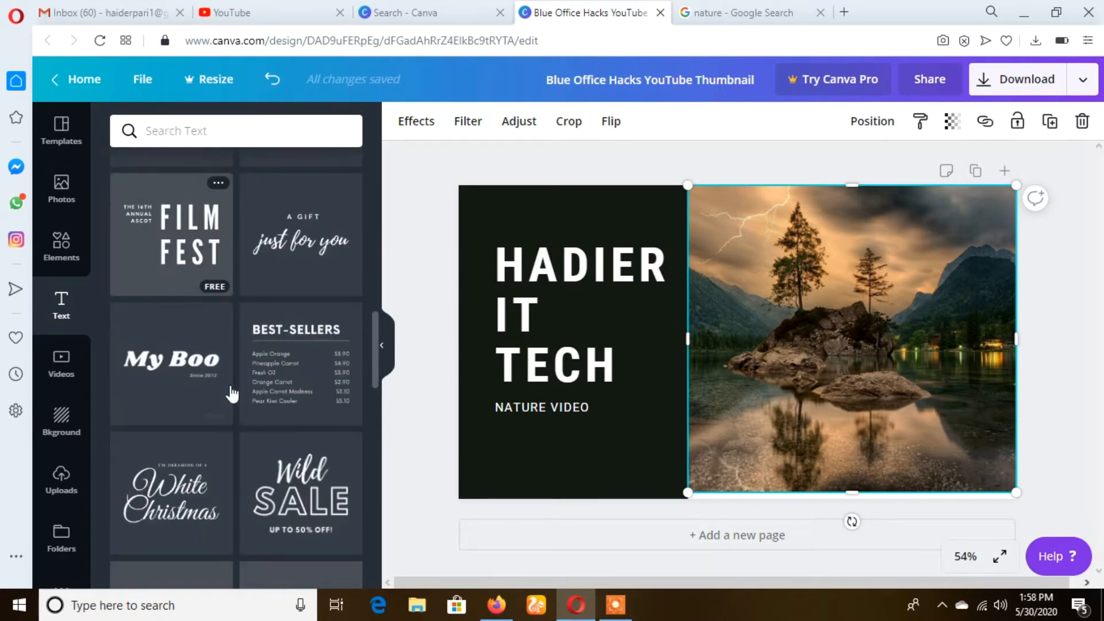
pyautogui.click(62, 375)
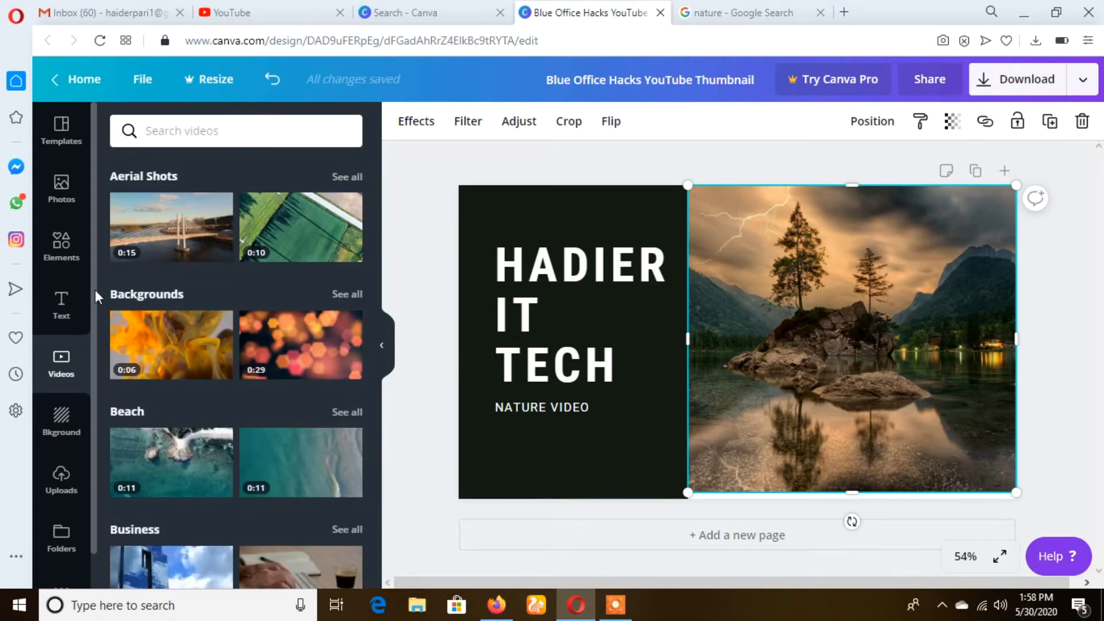
pyautogui.scroll(-2, 329, 363)
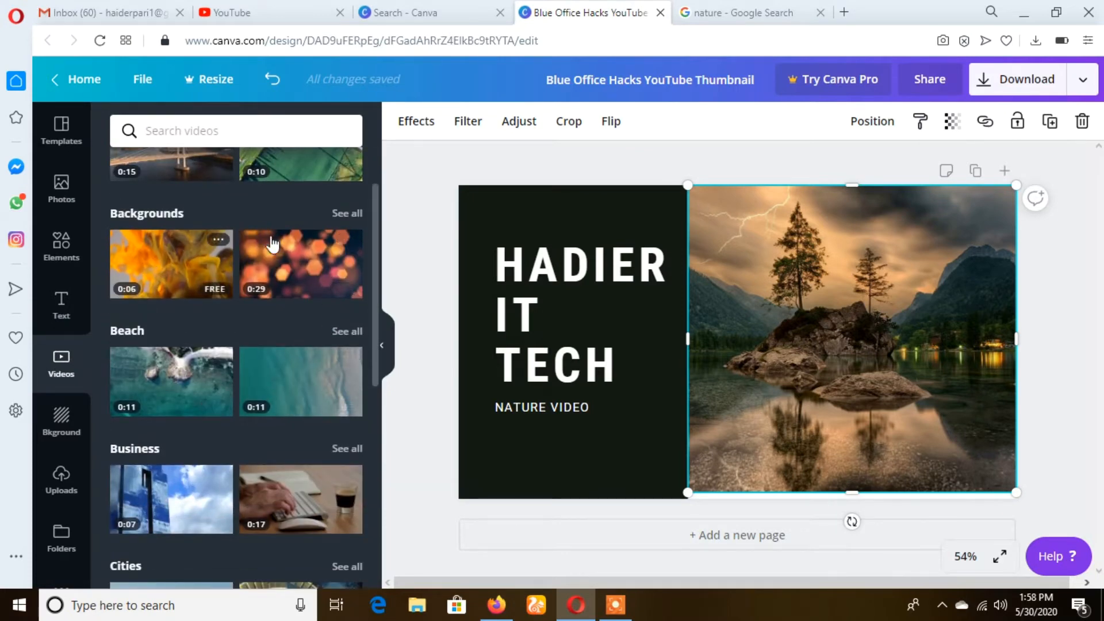
pyautogui.scroll(-3, 288, 395)
pyautogui.scroll(-3, 304, 365)
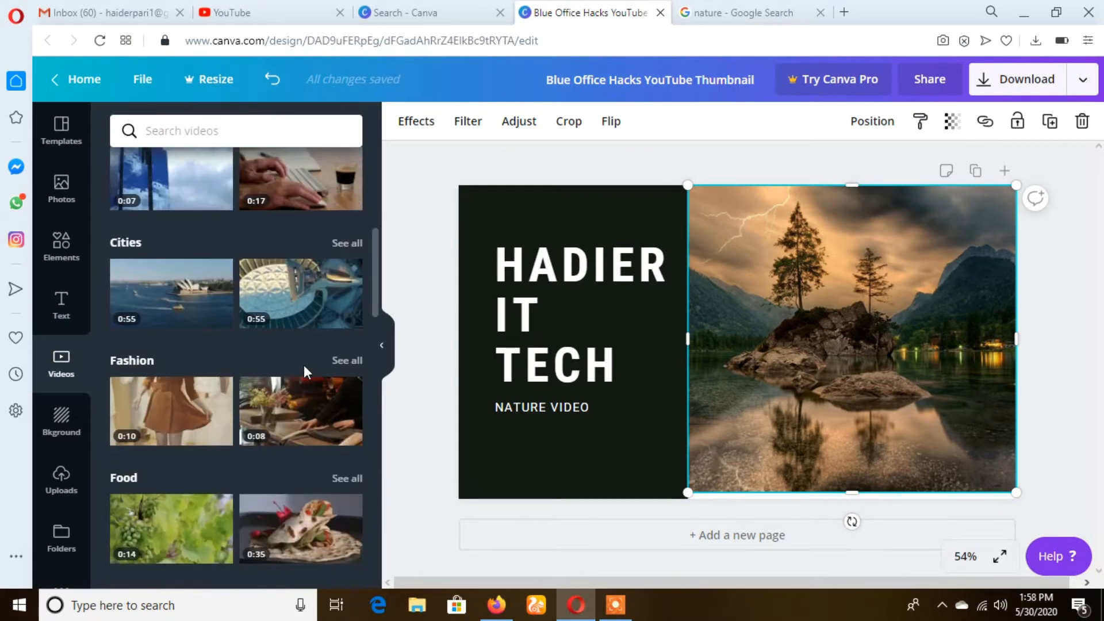
# Apply the black textured image as the page background.
pyautogui.click(64, 431)
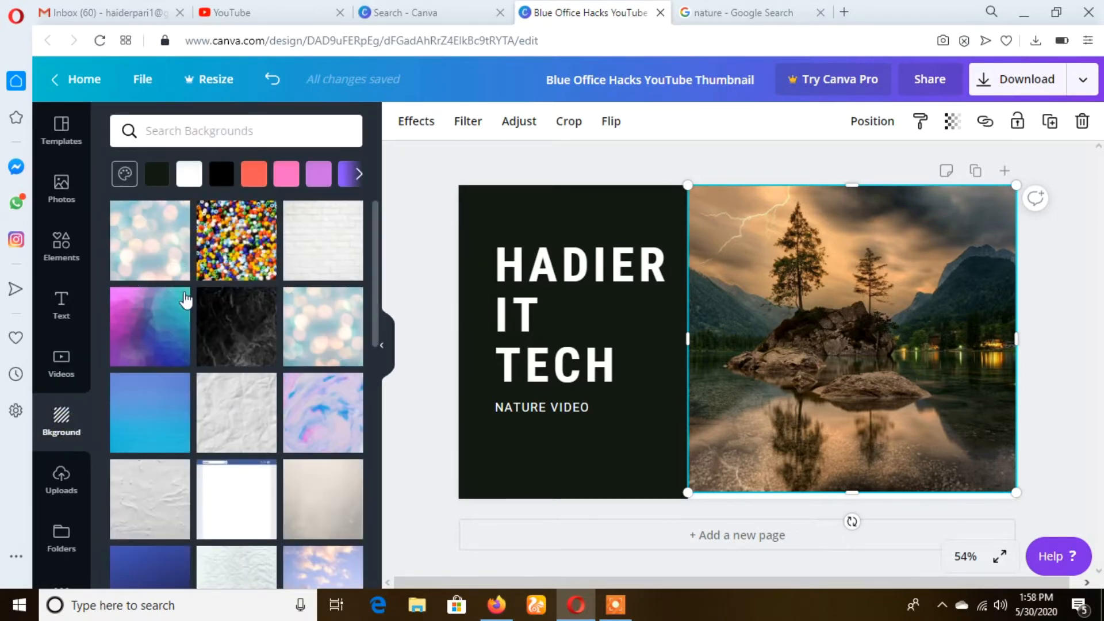
pyautogui.scroll(-3, 193, 410)
pyautogui.scroll(3, 192, 409)
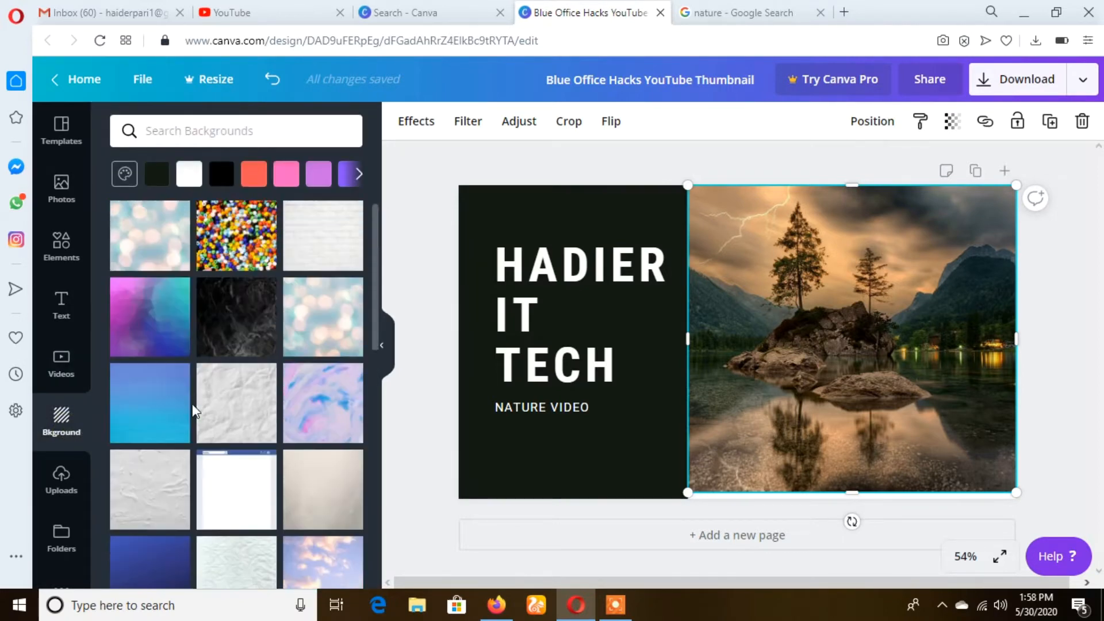
pyautogui.click(232, 333)
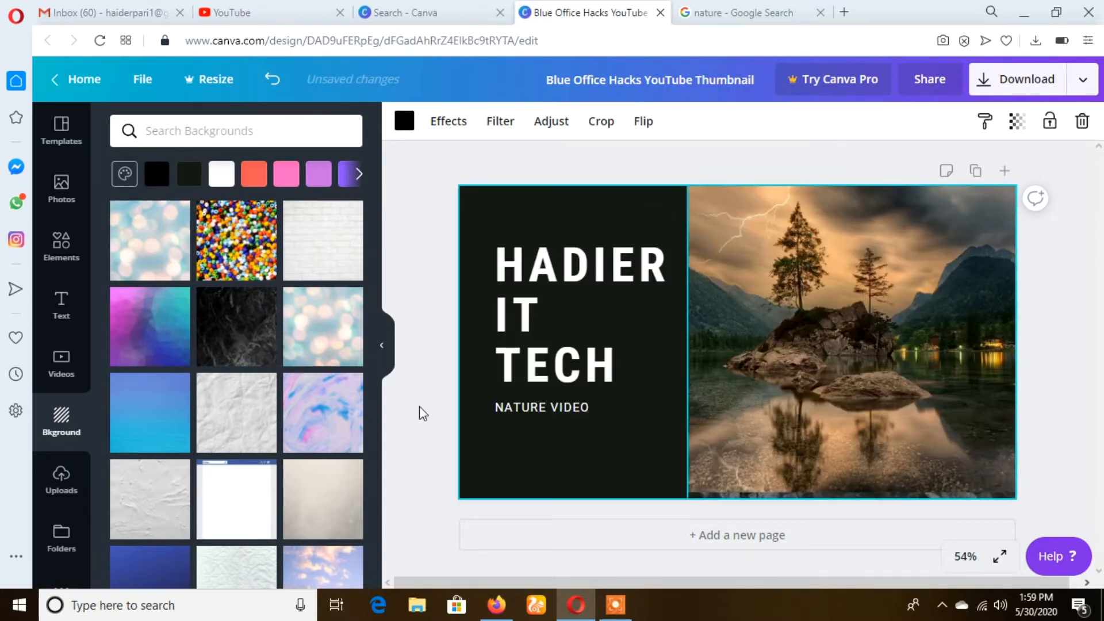
pyautogui.scroll(-2, 229, 402)
# Find the YouTube logo among the uploaded images and place it on the thumbnail.
pyautogui.click(68, 476)
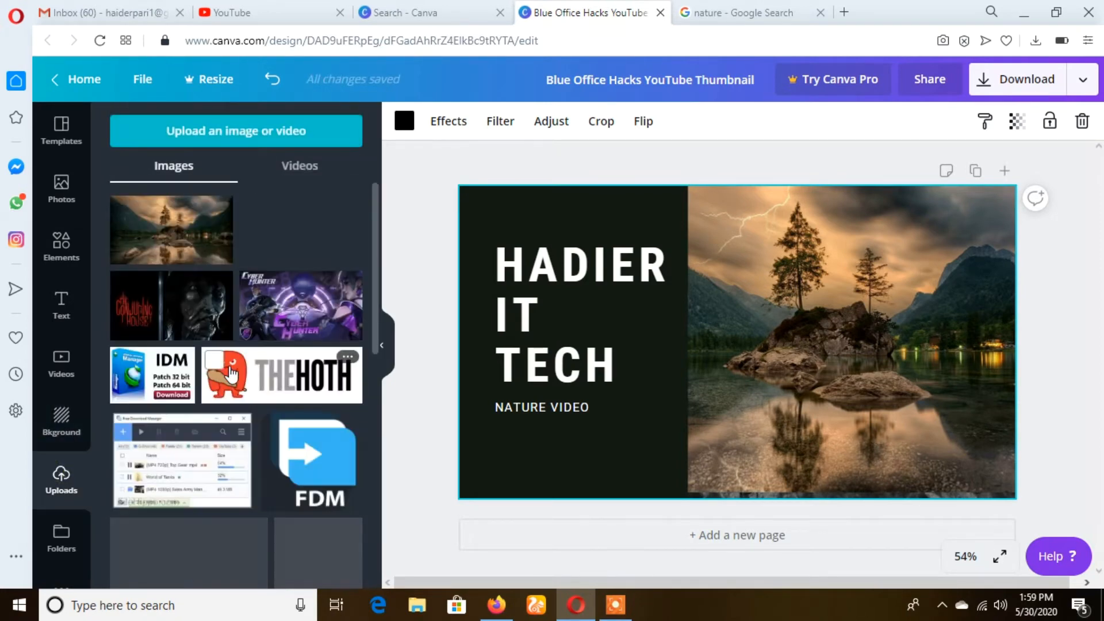
pyautogui.scroll(-6, 231, 371)
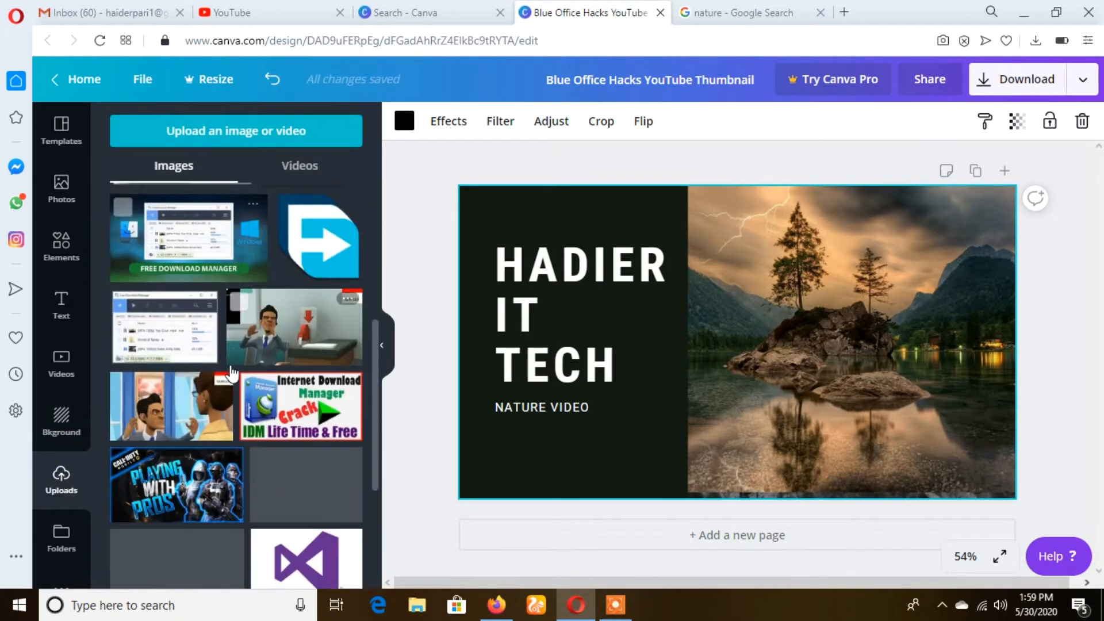
pyautogui.scroll(-10, 231, 373)
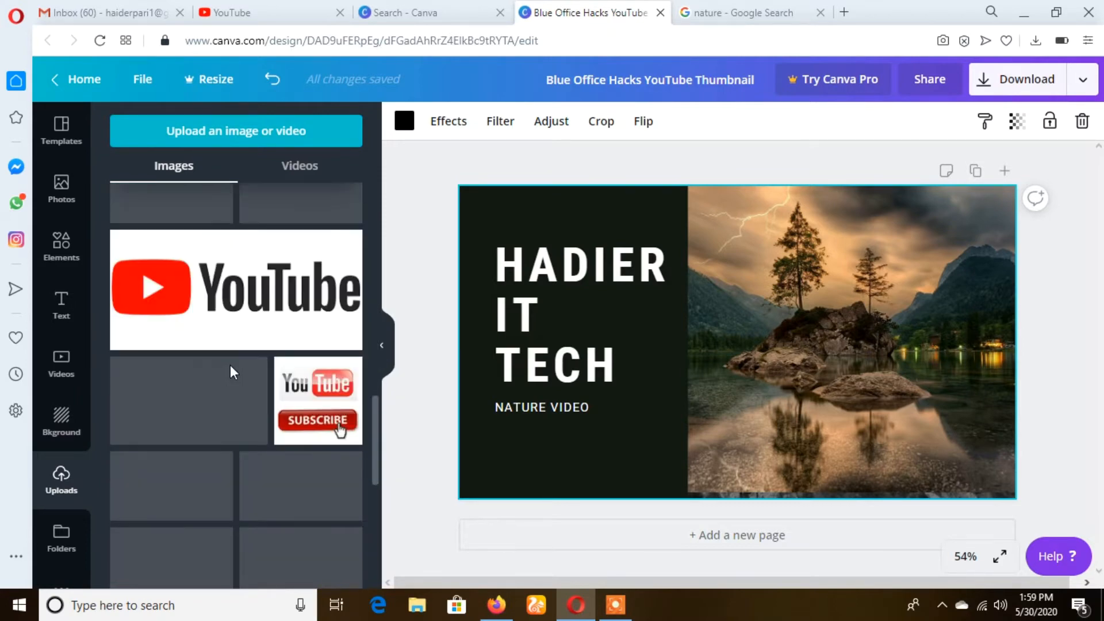
pyautogui.scroll(3, 230, 371)
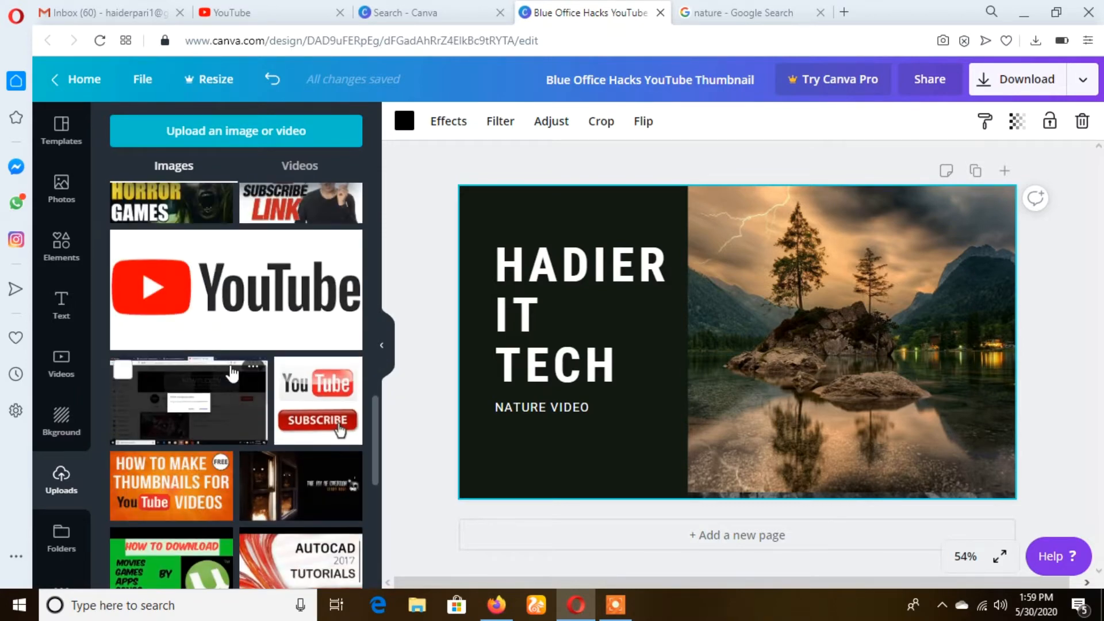
pyautogui.moveTo(222, 309); pyautogui.dragTo(604, 395)
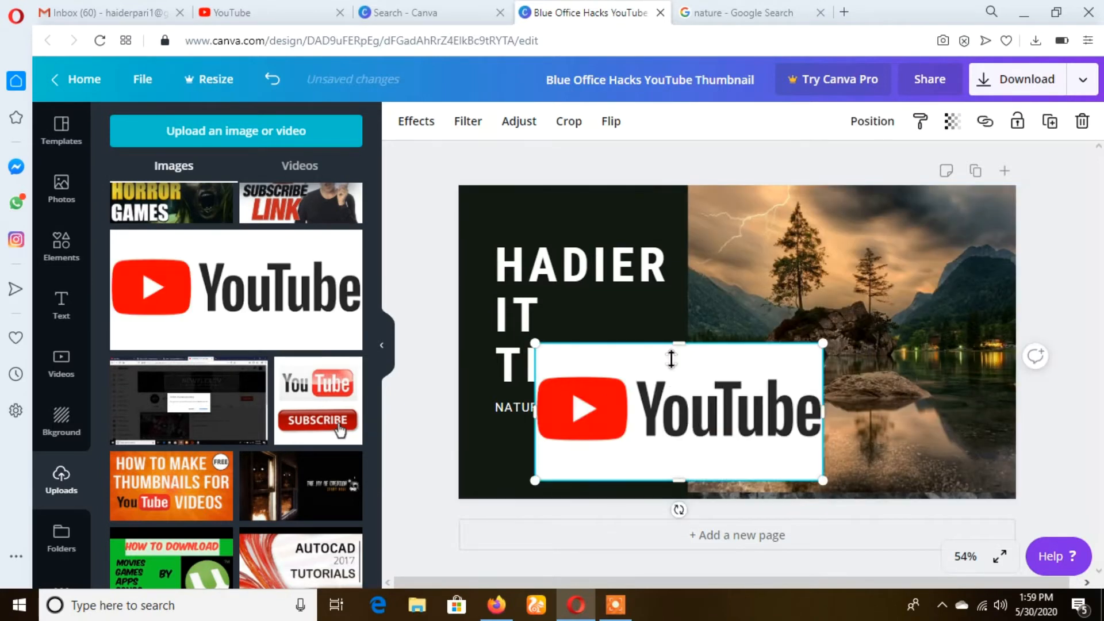
# Crop the YouTube logo's upper and lower margins to a height of about 154 and fit it across the bottom of the landscape image.
pyautogui.moveTo(682, 359); pyautogui.dragTo(684, 393)
pyautogui.moveTo(686, 475); pyautogui.dragTo(684, 446)
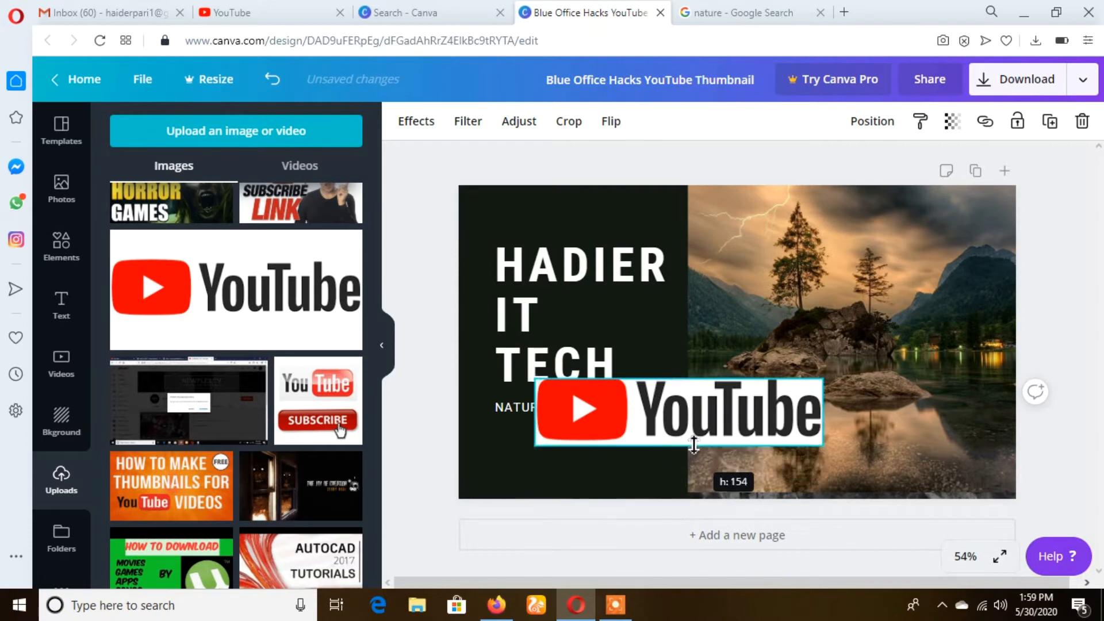
pyautogui.moveTo(702, 407); pyautogui.dragTo(835, 458)
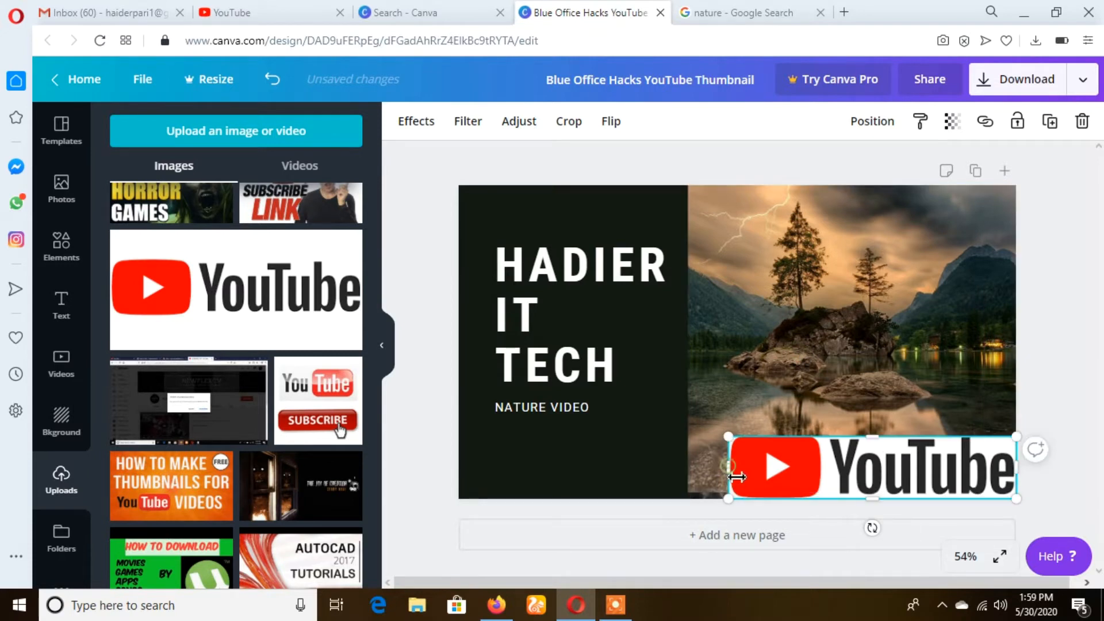
pyautogui.moveTo(724, 470); pyautogui.dragTo(689, 470)
pyautogui.moveTo(856, 437); pyautogui.dragTo(878, 429)
pyautogui.click(1072, 361)
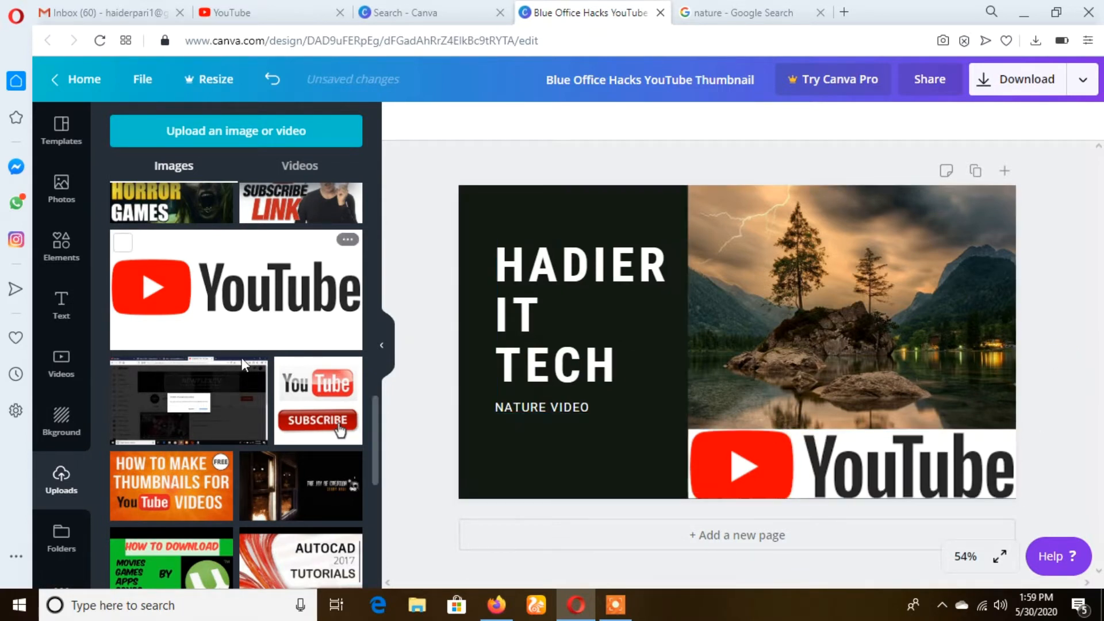
# Upload an image from the Haider IT tech folder on the desktop to the uploaded images.
pyautogui.scroll(-2, 241, 358)
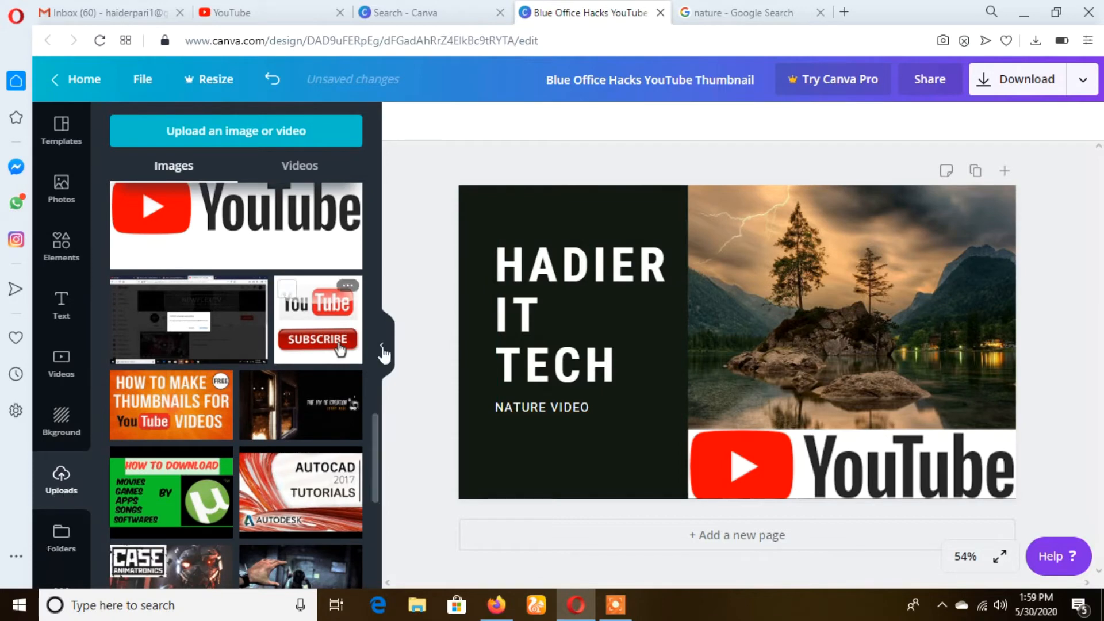
pyautogui.click(242, 138)
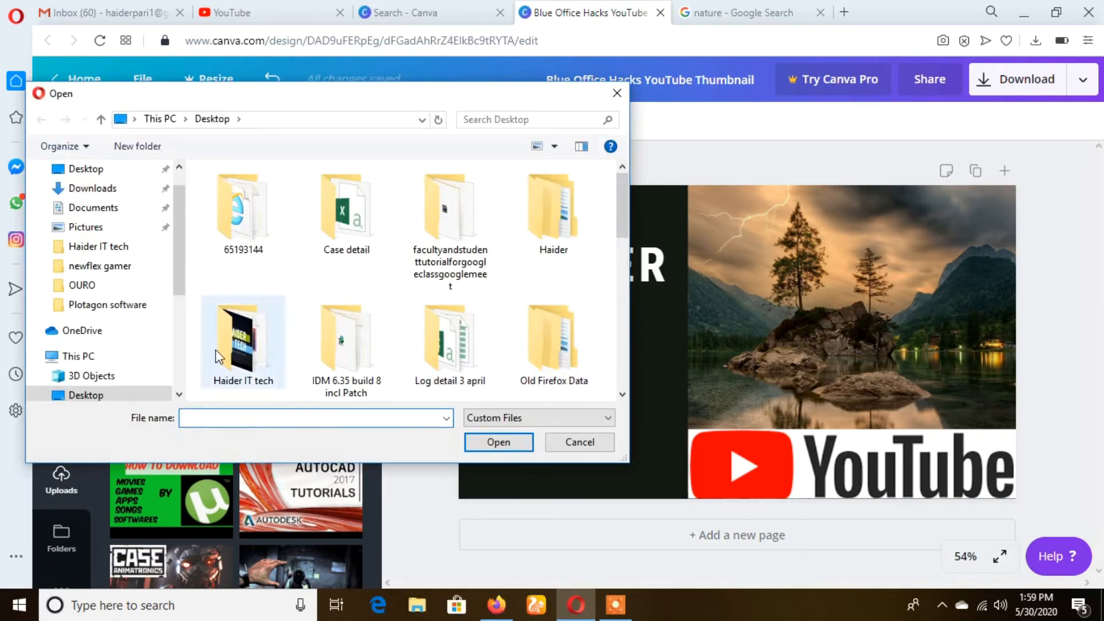
pyautogui.doubleClick(230, 344)
pyautogui.doubleClick(404, 213)
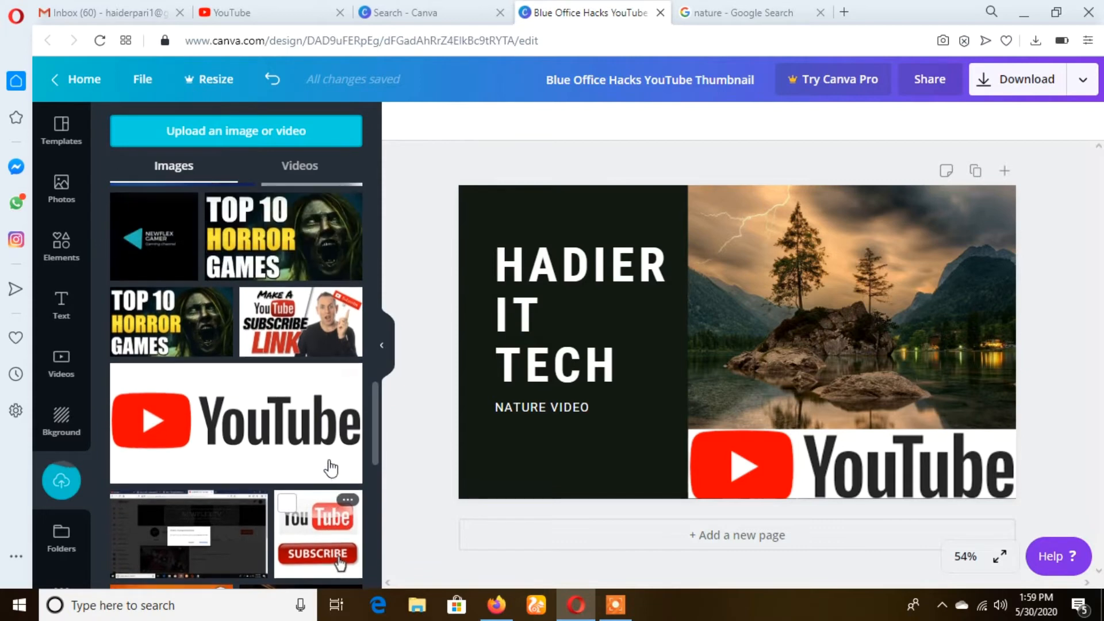
# Find the newly uploaded flame image with the green cube logo and replace the landscape picture with it.
pyautogui.scroll(-10, 329, 472)
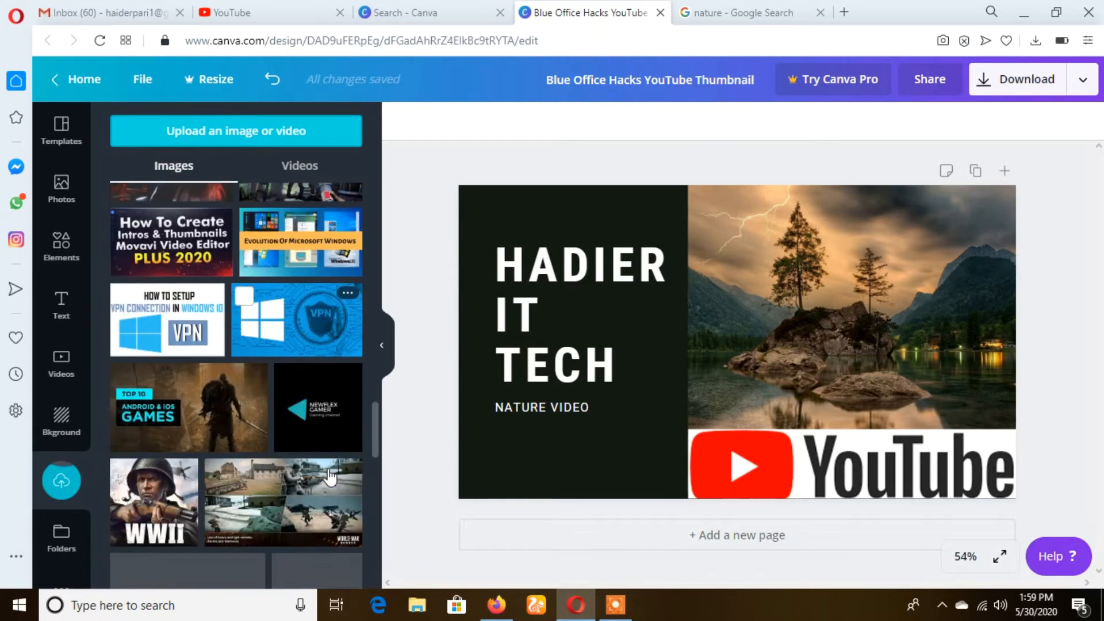
pyautogui.scroll(-10, 328, 473)
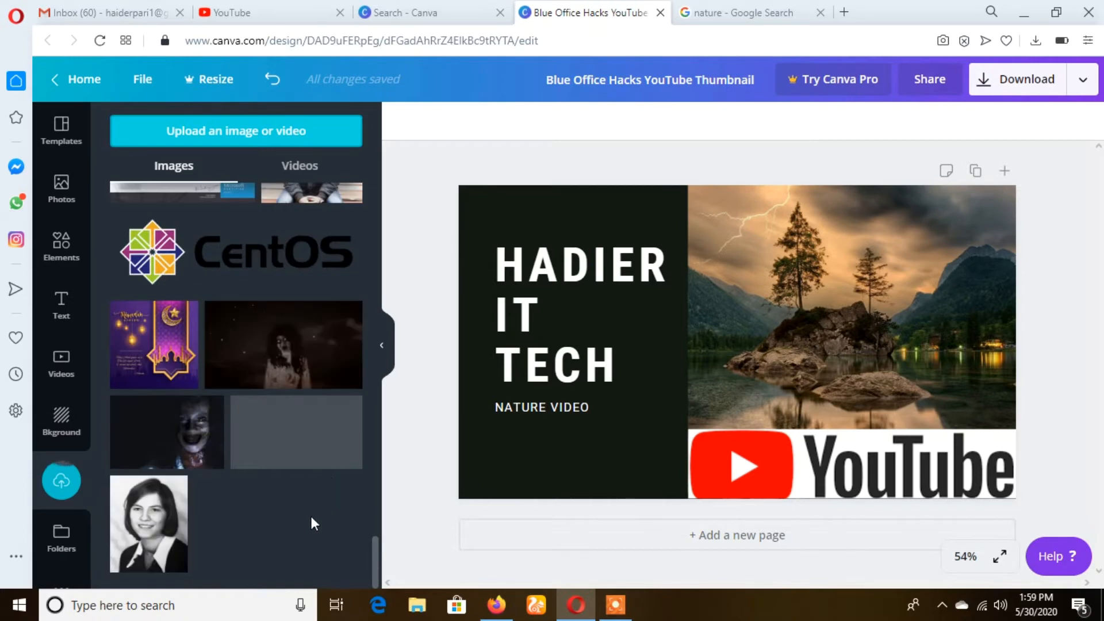
pyautogui.scroll(5, 310, 515)
pyautogui.scroll(20, 312, 516)
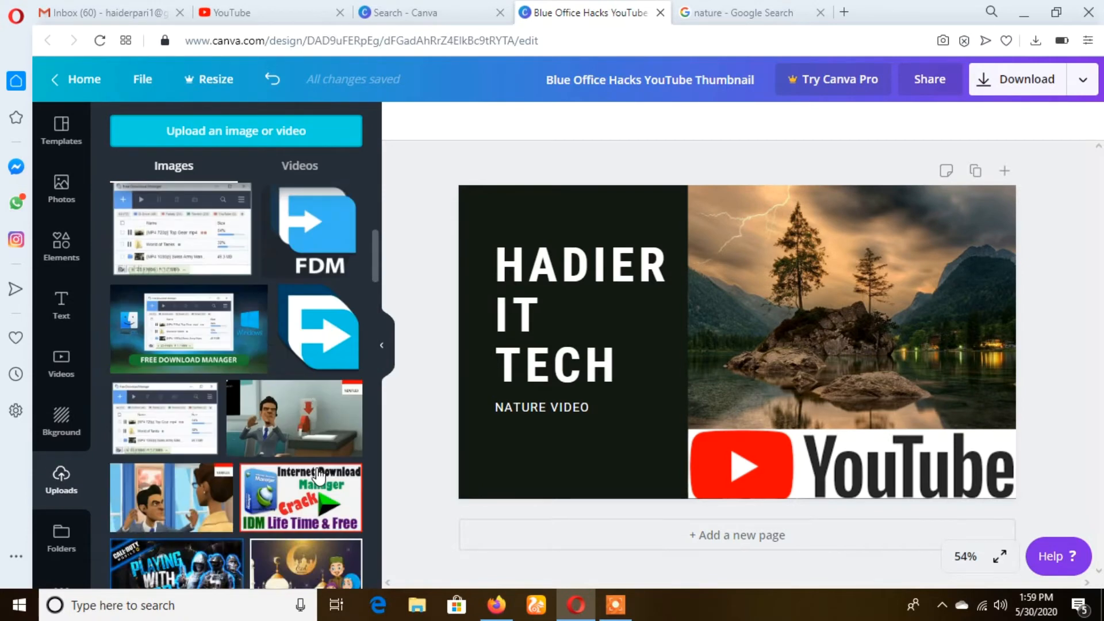
pyautogui.moveTo(158, 247); pyautogui.dragTo(764, 306)
pyautogui.moveTo(700, 320); pyautogui.dragTo(698, 323)
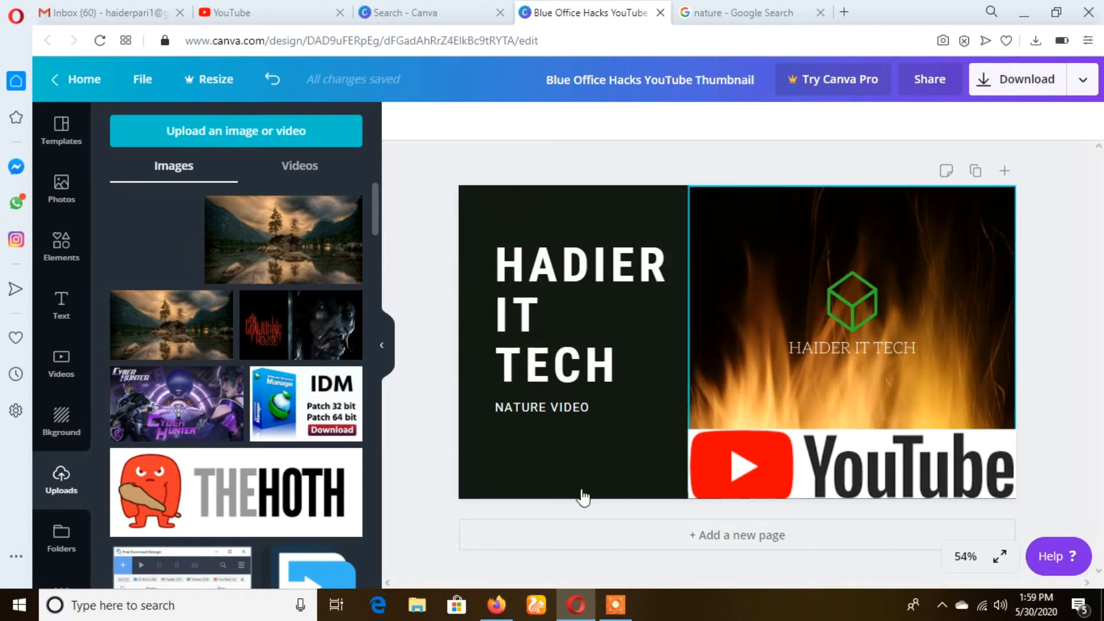
# Extend the lower edge of the flame image to the bottom of the page, for a height of 720.
pyautogui.click(854, 358)
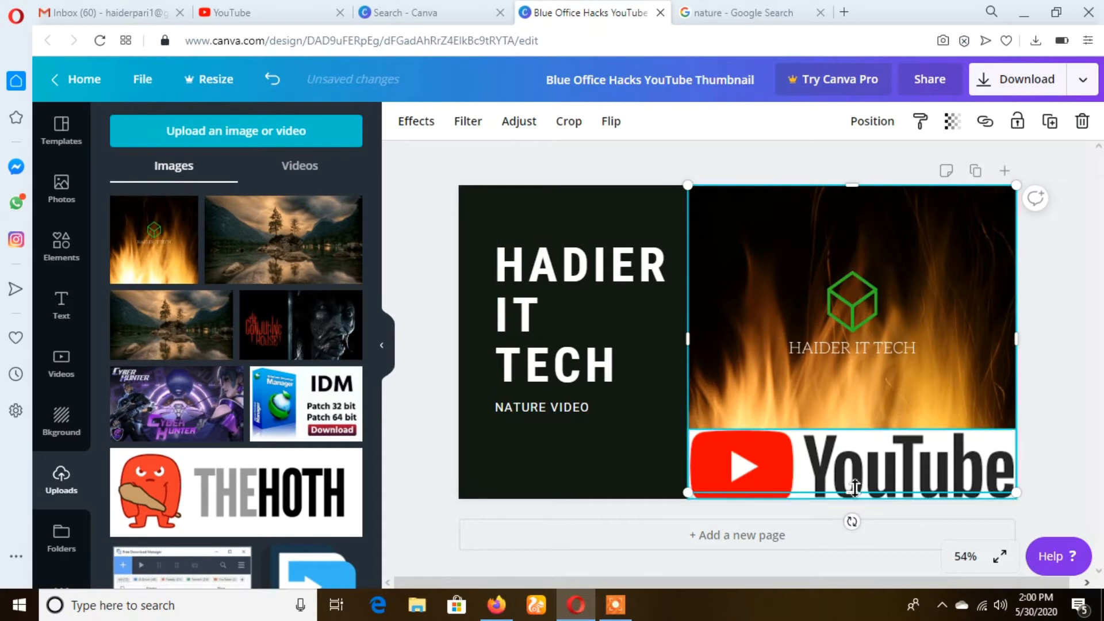
pyautogui.moveTo(854, 497); pyautogui.dragTo(854, 504)
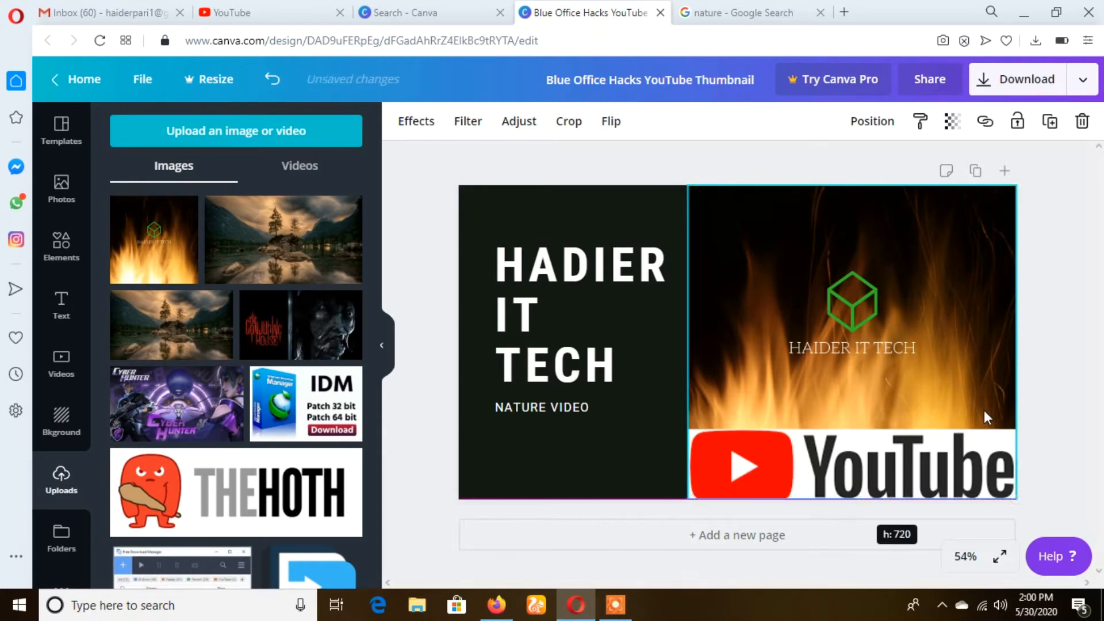
pyautogui.click(1085, 348)
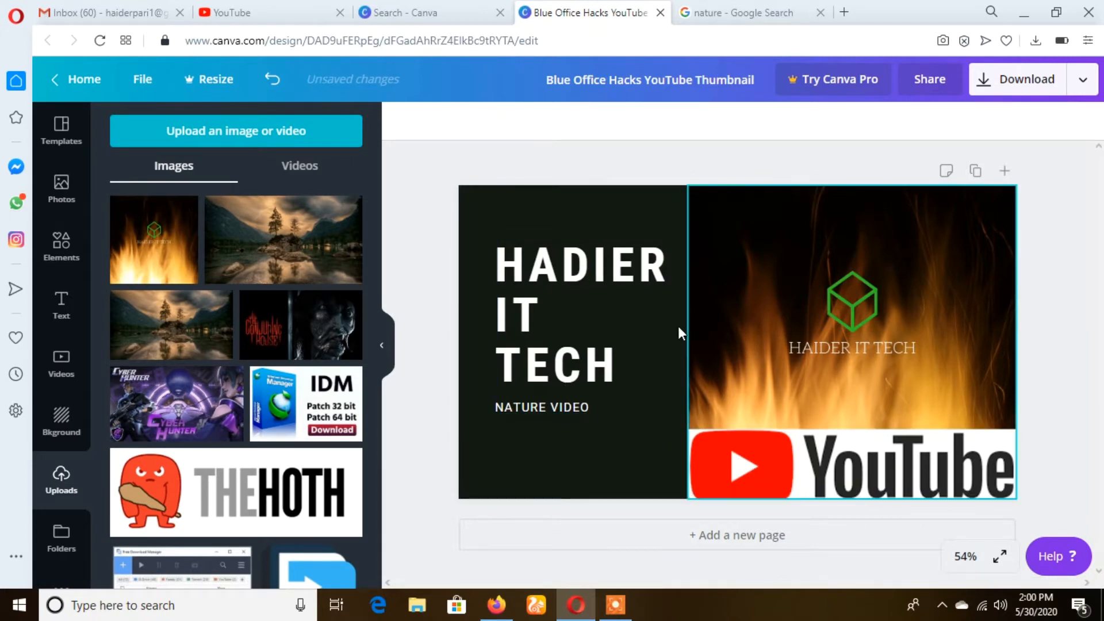
# Replace the subtitle text under the main title with "FIRST THUMBNAIL".
pyautogui.click(593, 406)
pyautogui.doubleClick(593, 406)
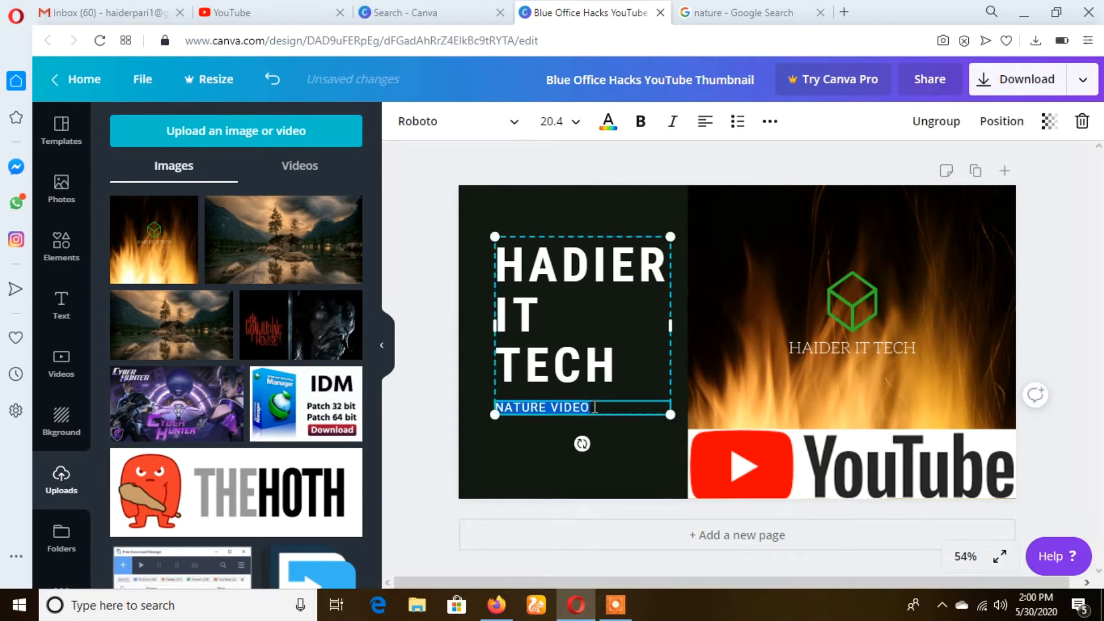
pyautogui.write('FIRST THUMBNAIL')
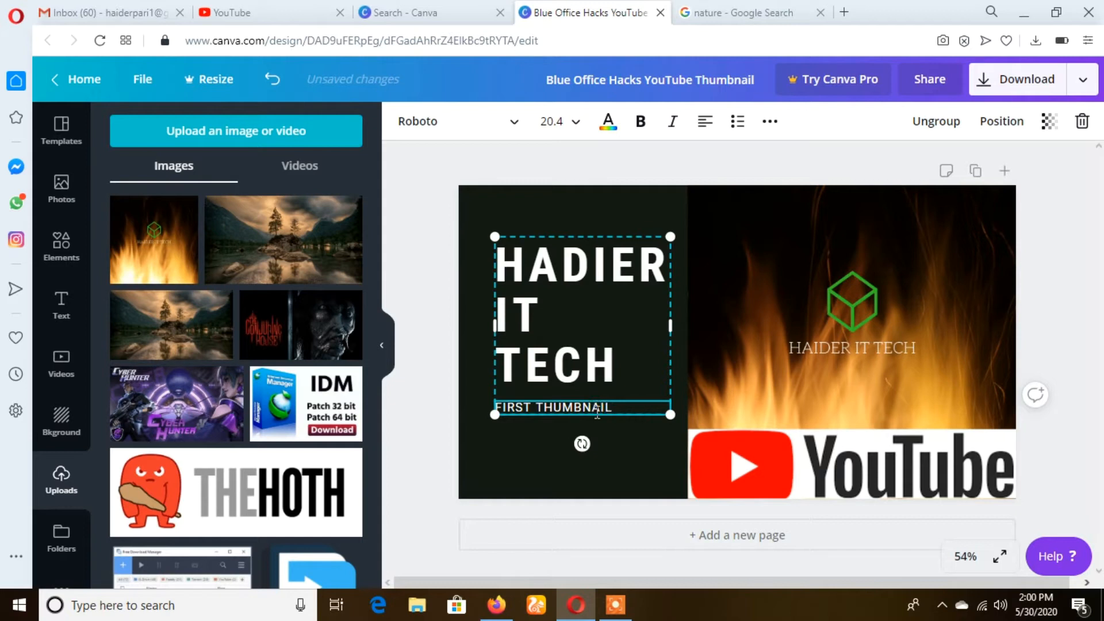
pyautogui.click(533, 457)
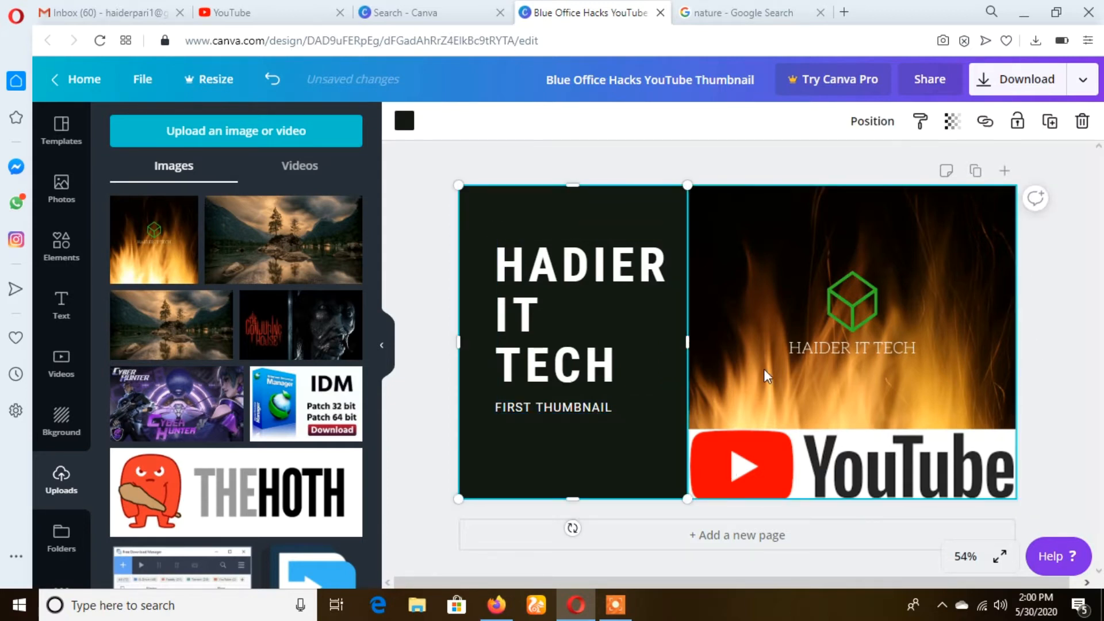
pyautogui.click(1072, 291)
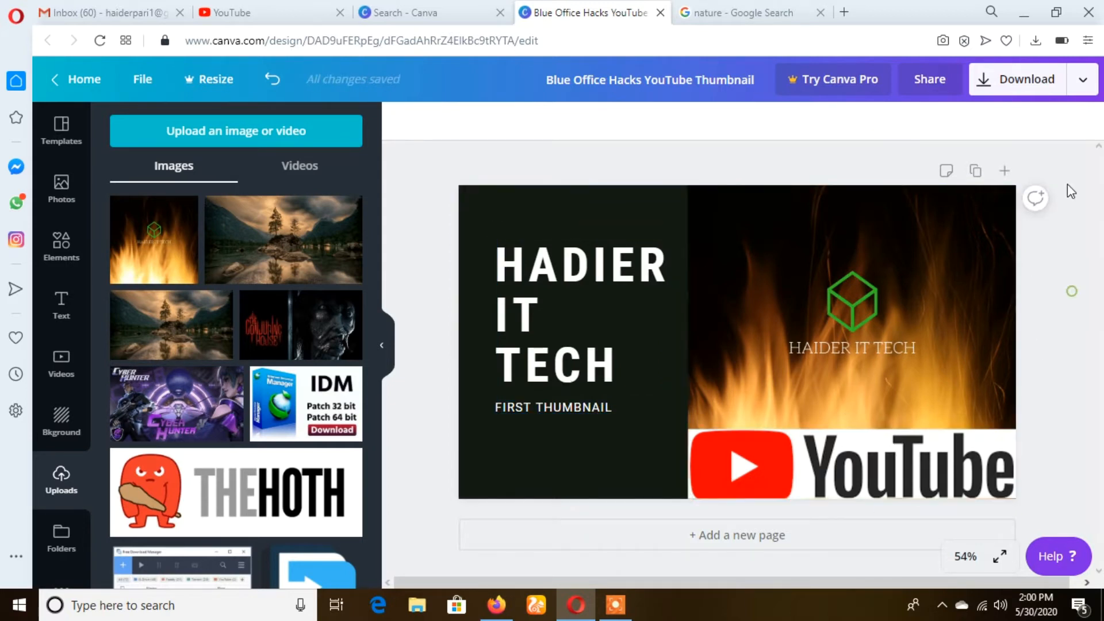
# Download the thumbnail as a PNG and show the downloaded file in its folder.
pyautogui.click(1049, 81)
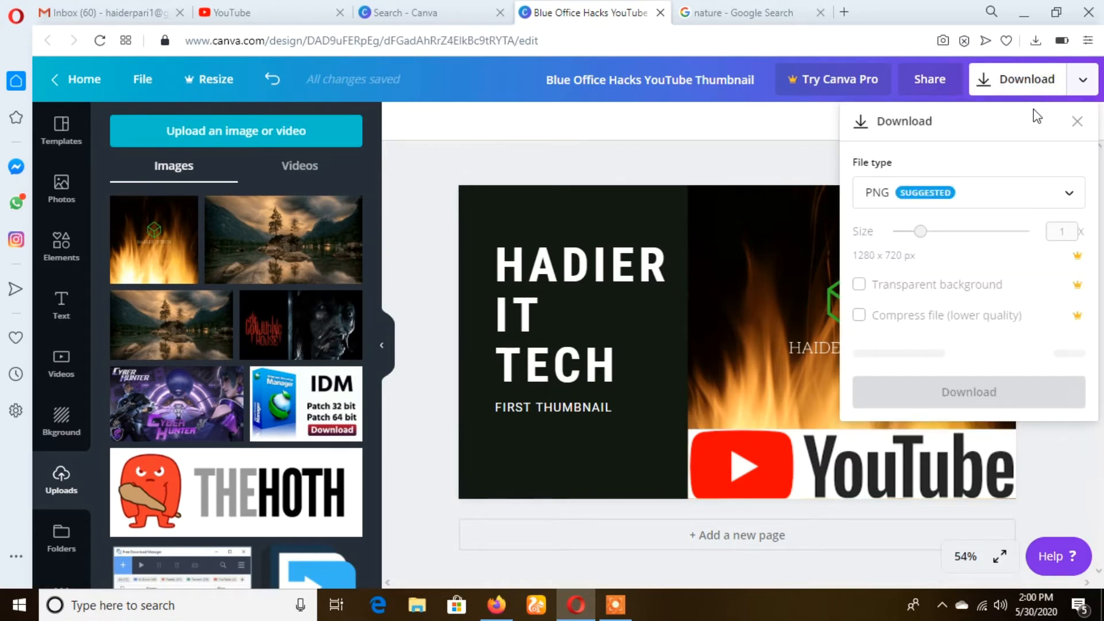
pyautogui.click(971, 368)
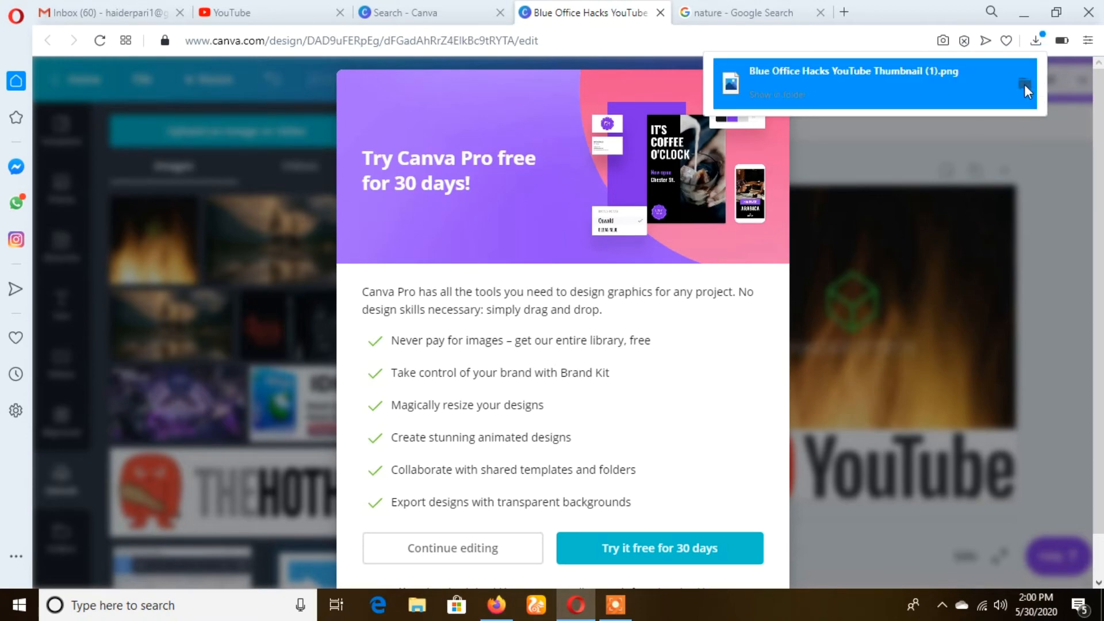
pyautogui.click(1024, 84)
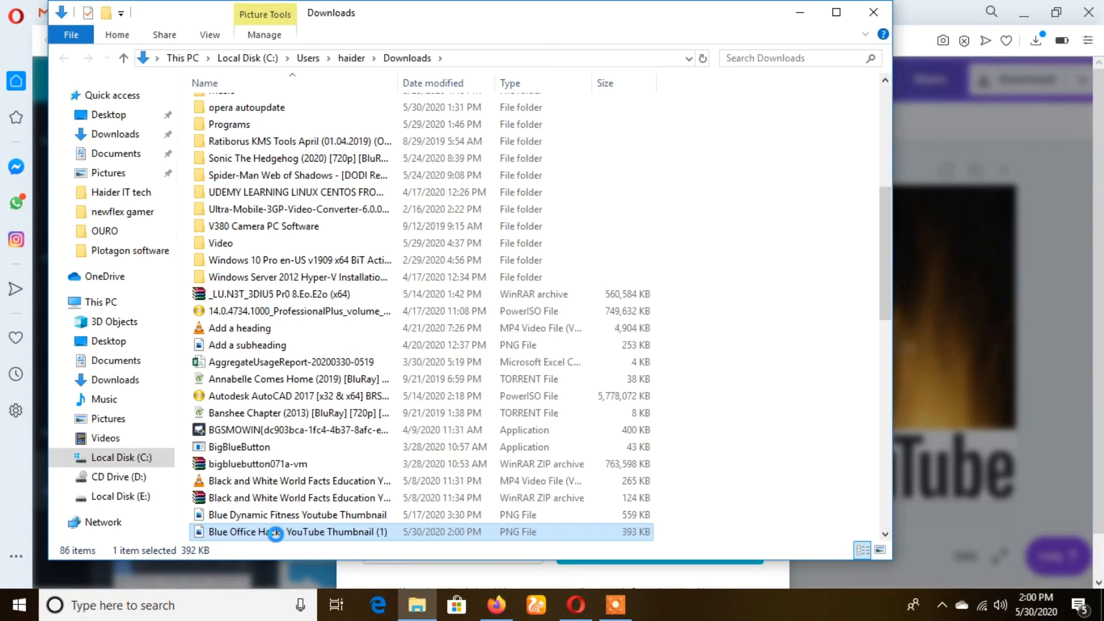
# Transfer the downloaded thumbnail file from Downloads to the desktop and place it beside the existing icons.
pyautogui.rightClick(278, 540)
pyautogui.click(320, 473)
pyautogui.click(874, 11)
pyautogui.press('super+d')
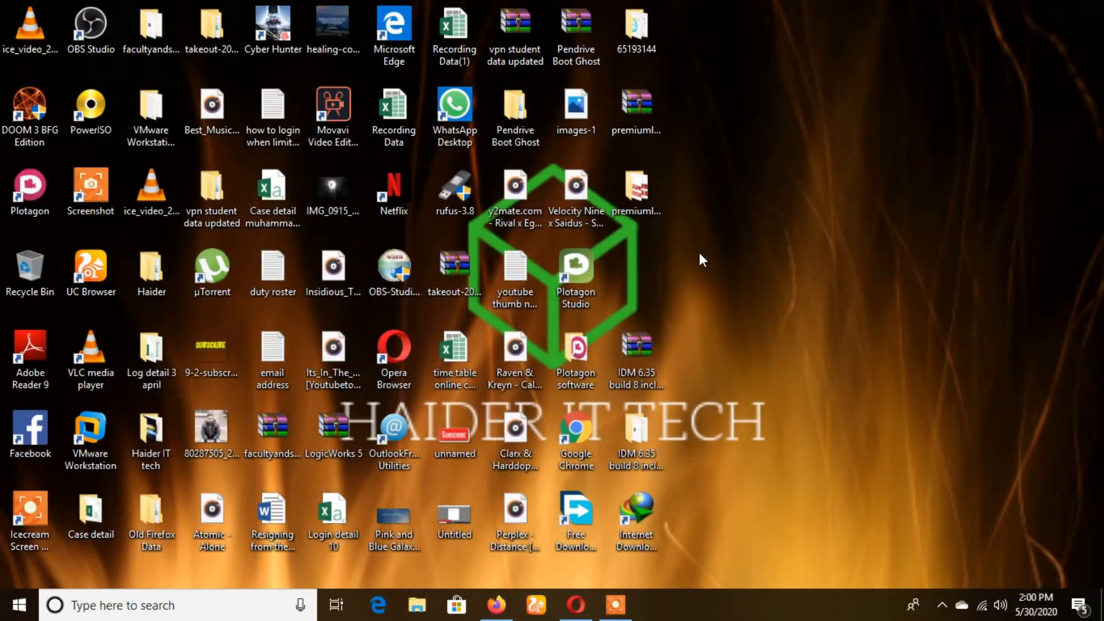
pyautogui.rightClick(700, 253)
pyautogui.click(742, 325)
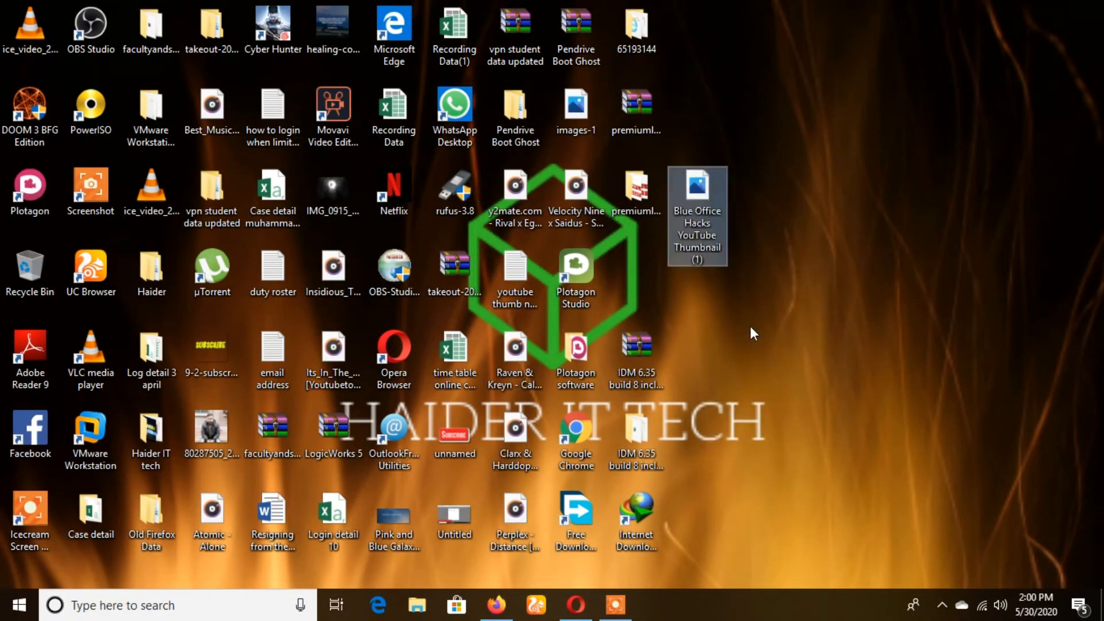
pyautogui.moveTo(706, 197); pyautogui.dragTo(647, 256)
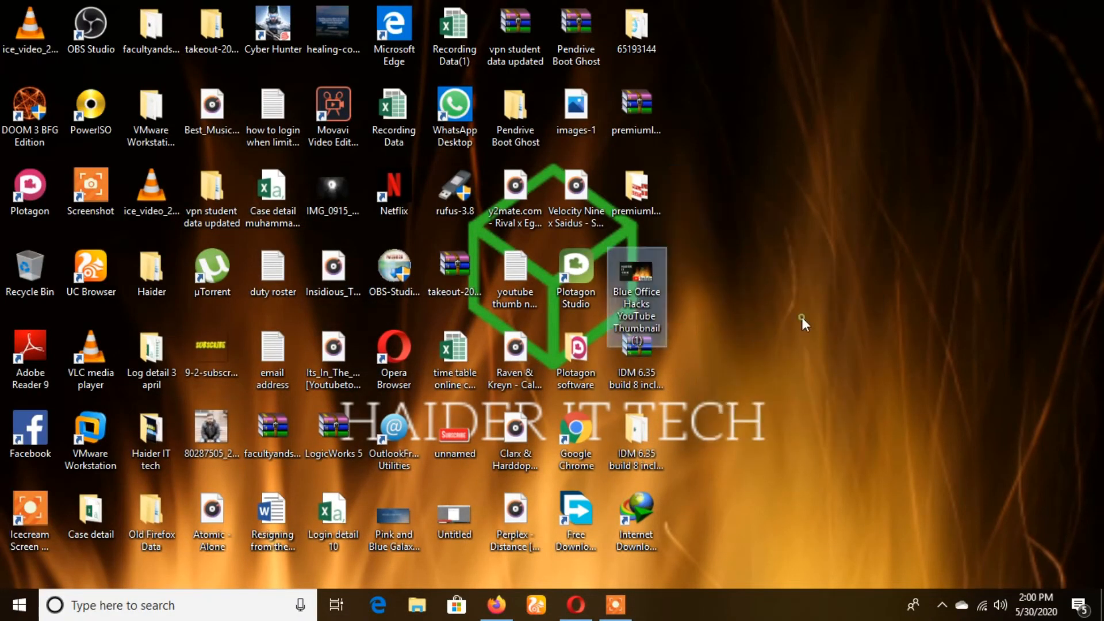
# View the exported thumbnail from the desktop in Photos and close it.
pyautogui.doubleClick(656, 275)
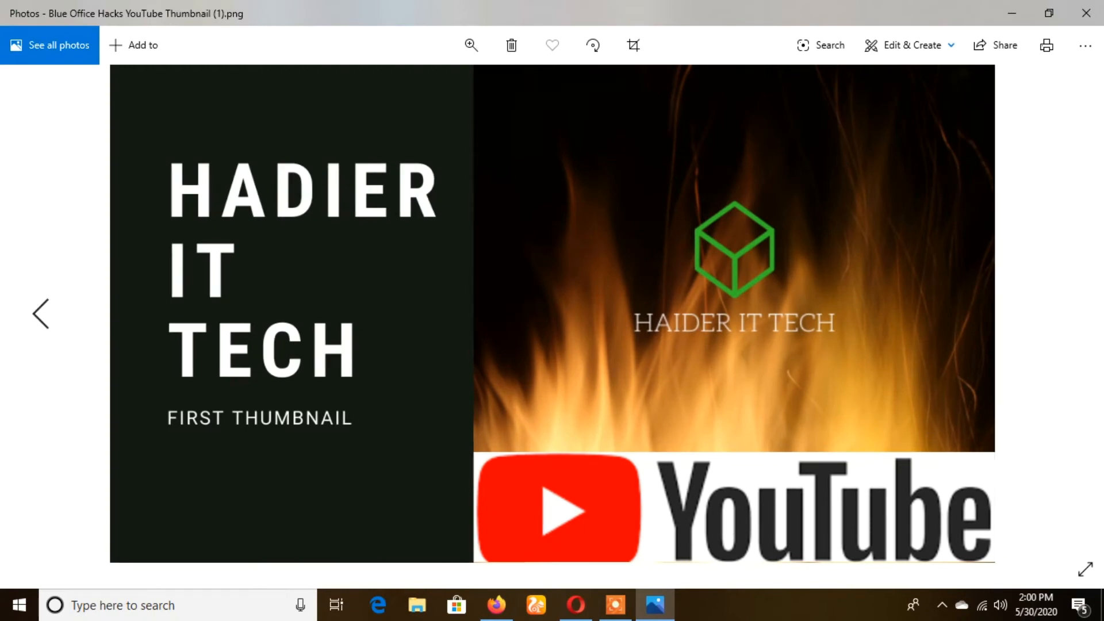
pyautogui.click(1096, 6)
# Switch back to Canva, dismiss the Canva Pro trial offer and return to the home page.
pyautogui.click(561, 611)
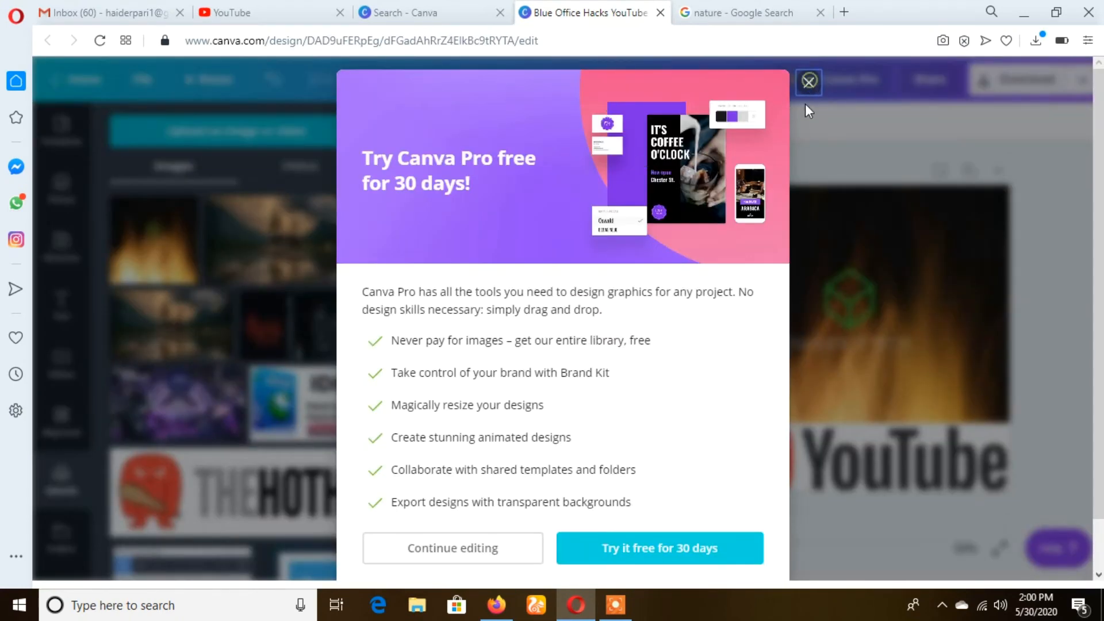
pyautogui.click(805, 105)
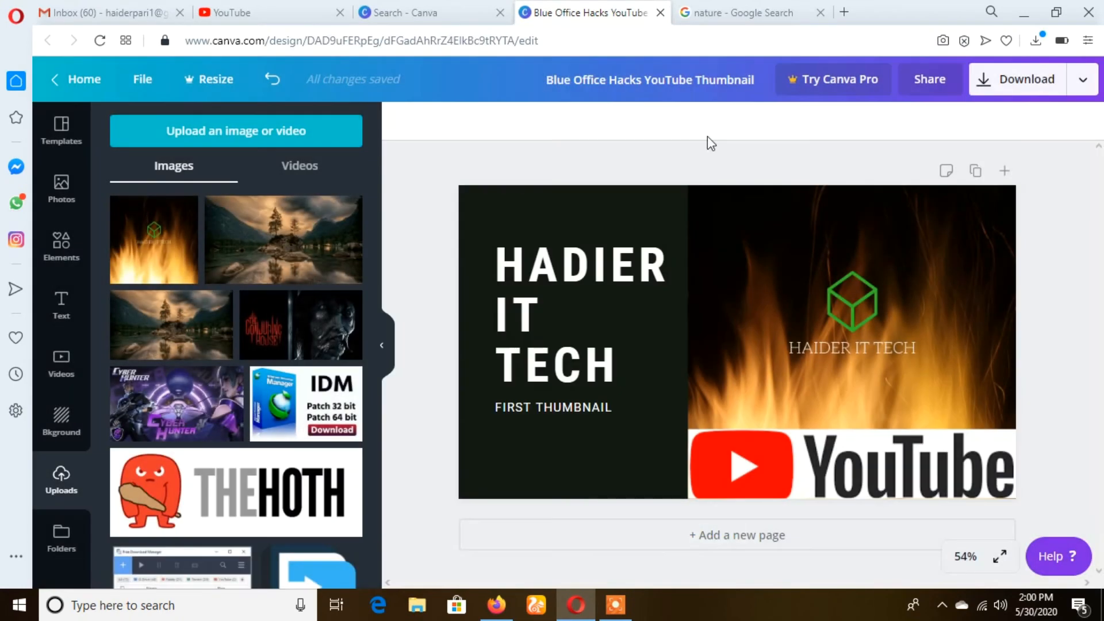
pyautogui.click(55, 79)
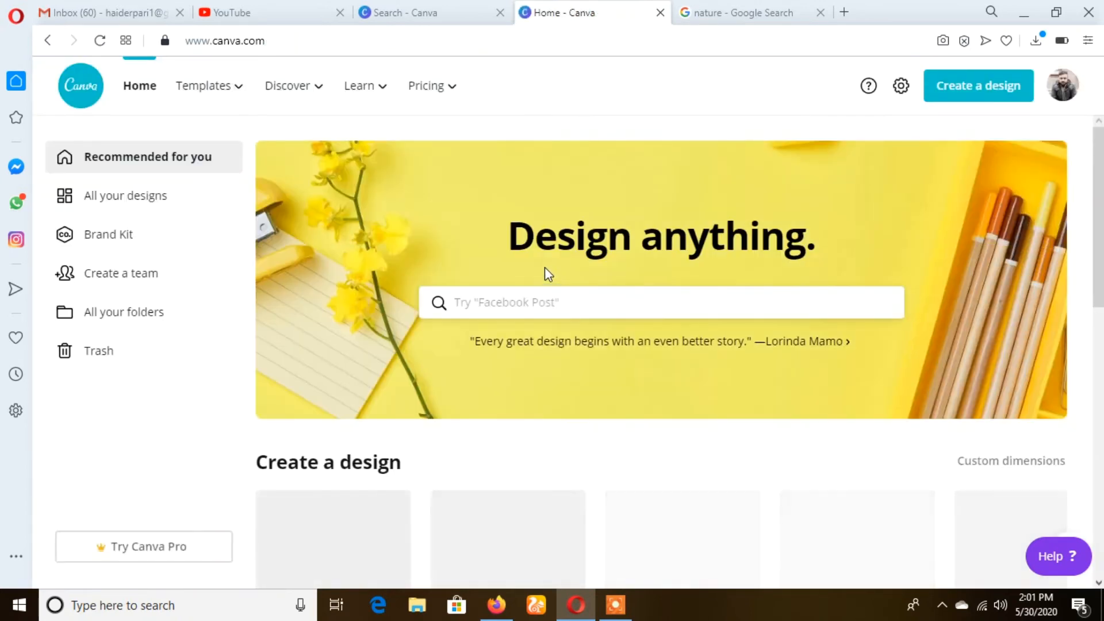
# Look through the home page's design types, saved designs and template categories.
pyautogui.scroll(-5, 547, 305)
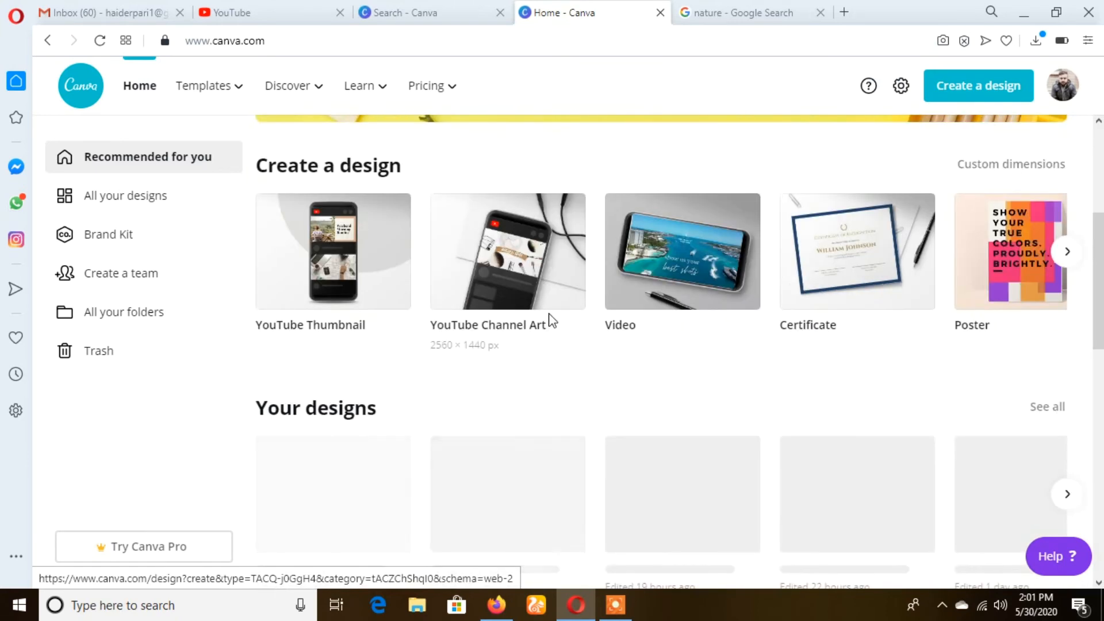
pyautogui.scroll(-5, 552, 321)
pyautogui.click(295, 40)
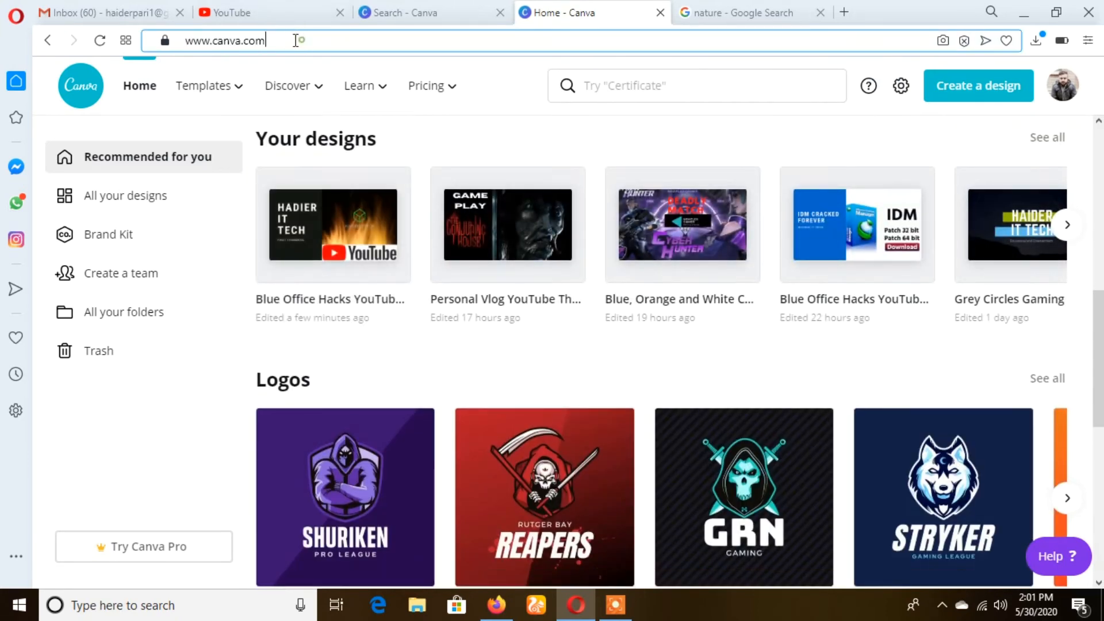
pyautogui.scroll(-11, 402, 322)
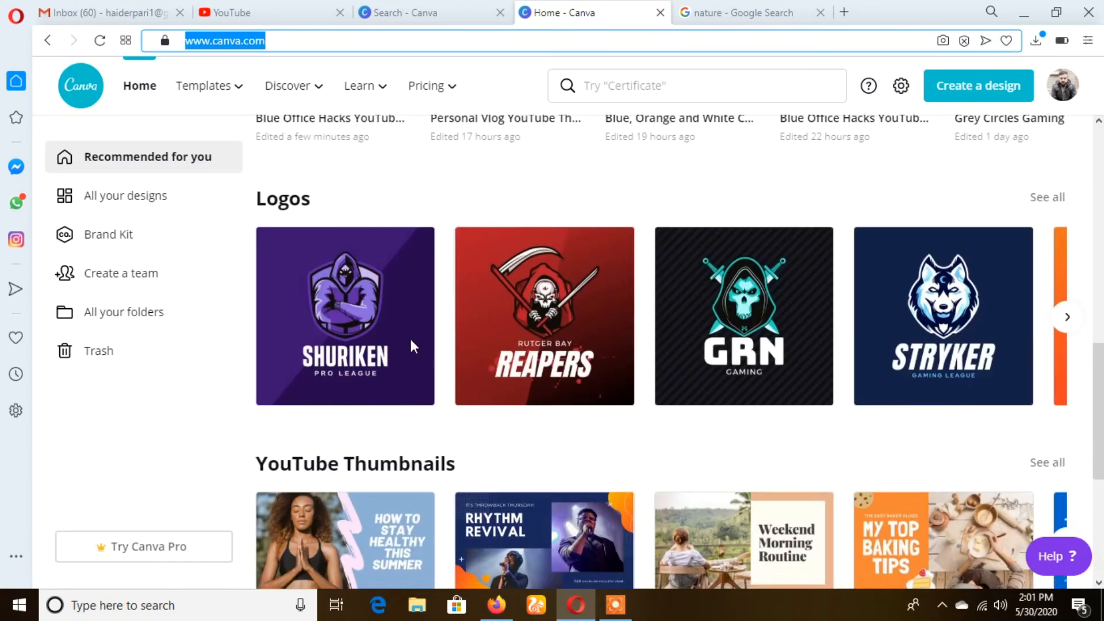
pyautogui.scroll(-5, 449, 354)
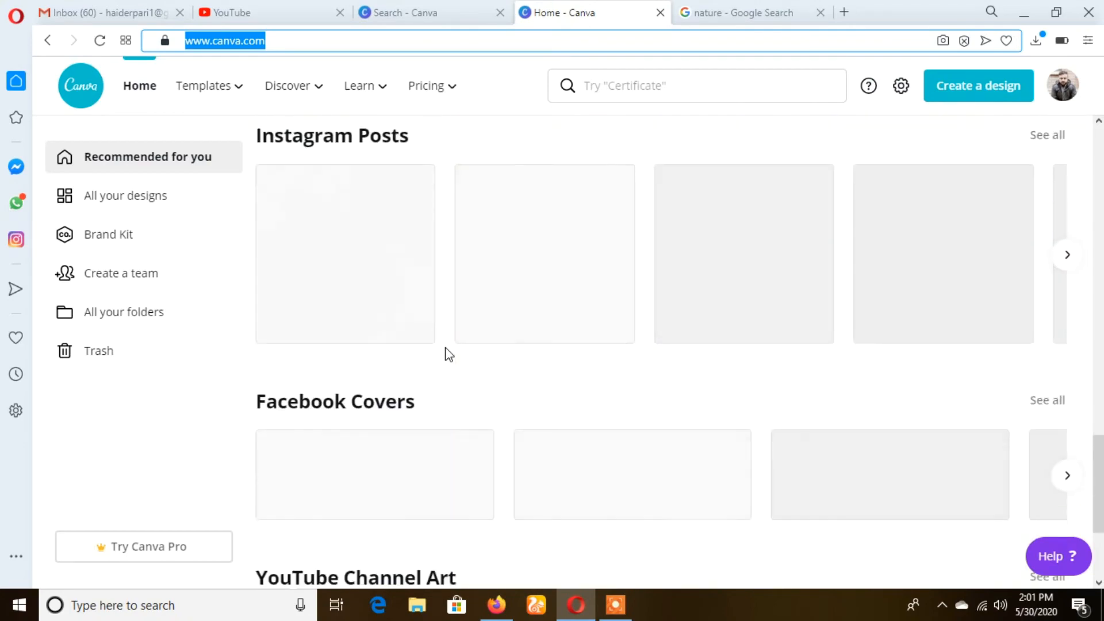
pyautogui.scroll(4, 450, 355)
pyautogui.scroll(-9, 449, 354)
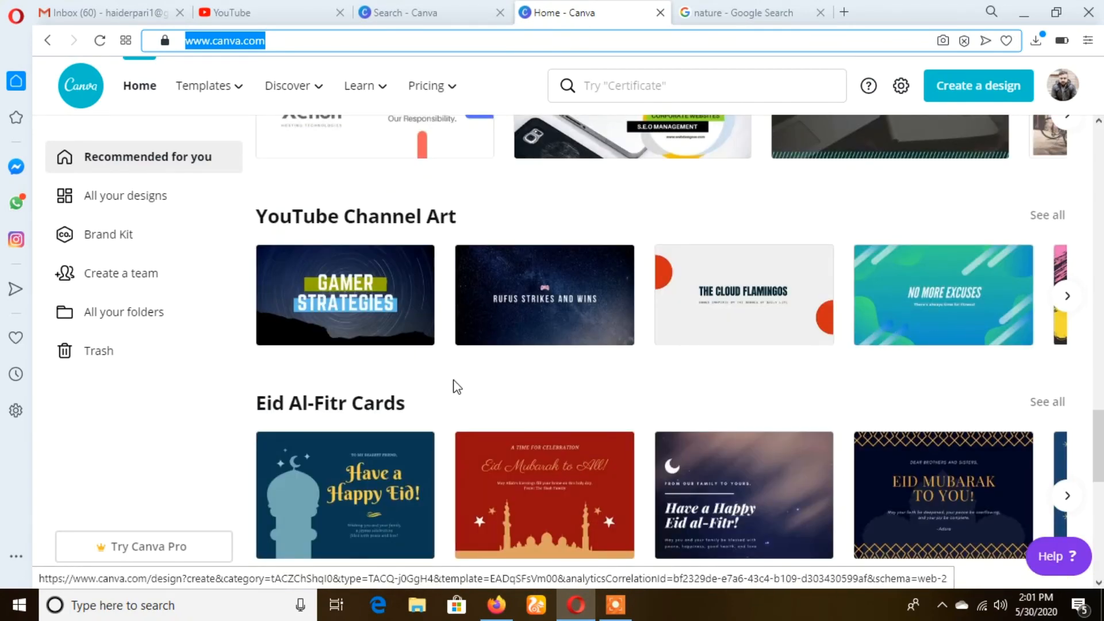
pyautogui.scroll(18, 456, 386)
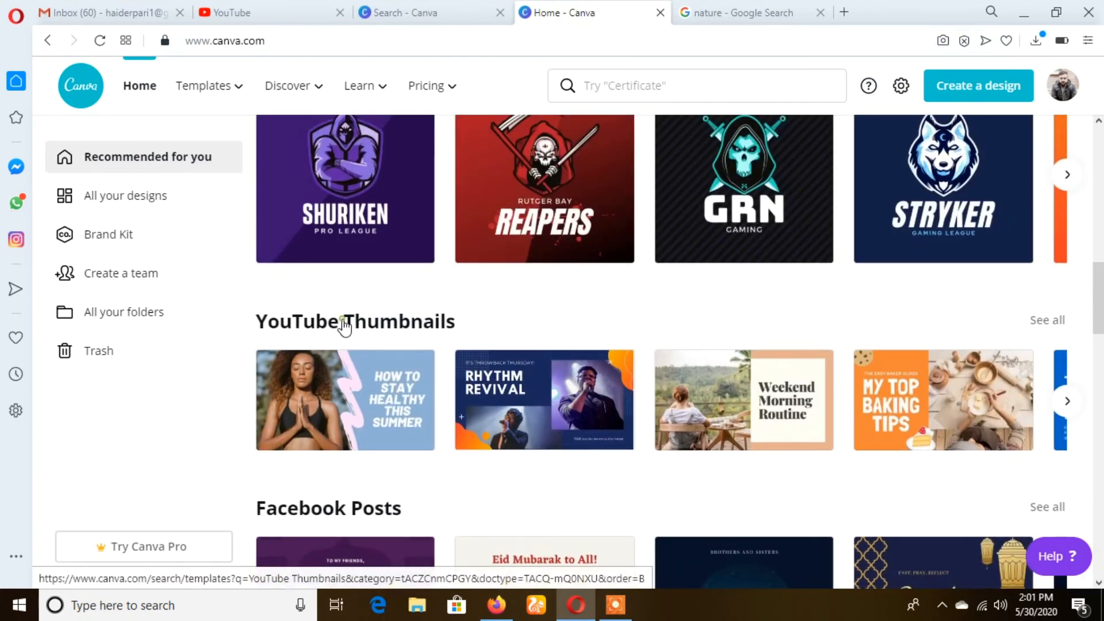
# Open the YouTube Thumbnails template category and browse its templates.
pyautogui.click(345, 327)
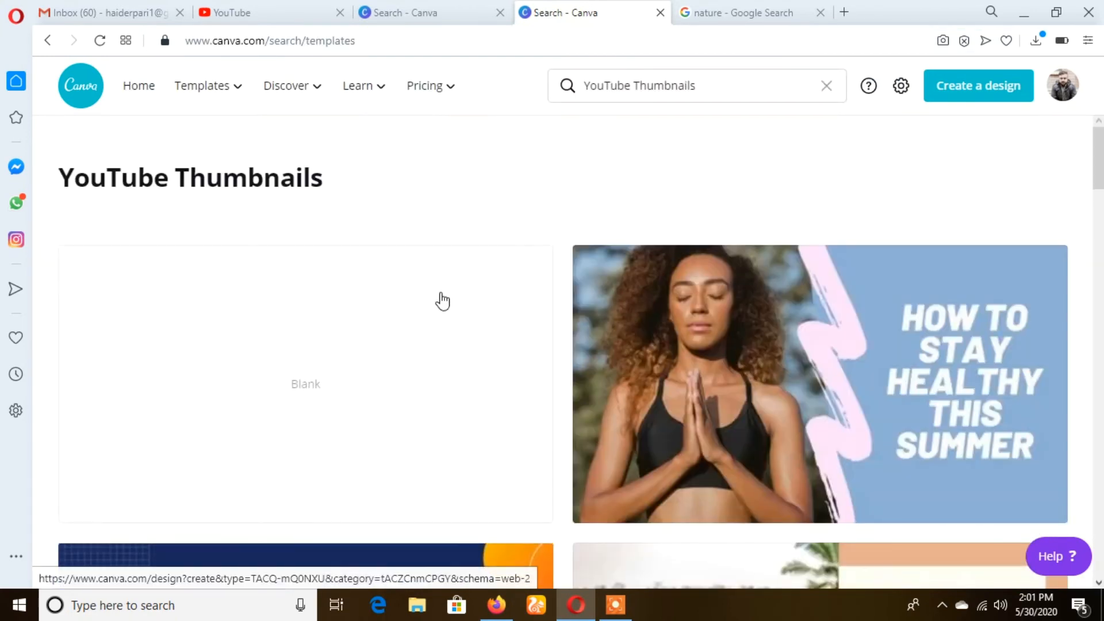
pyautogui.scroll(-15, 368, 281)
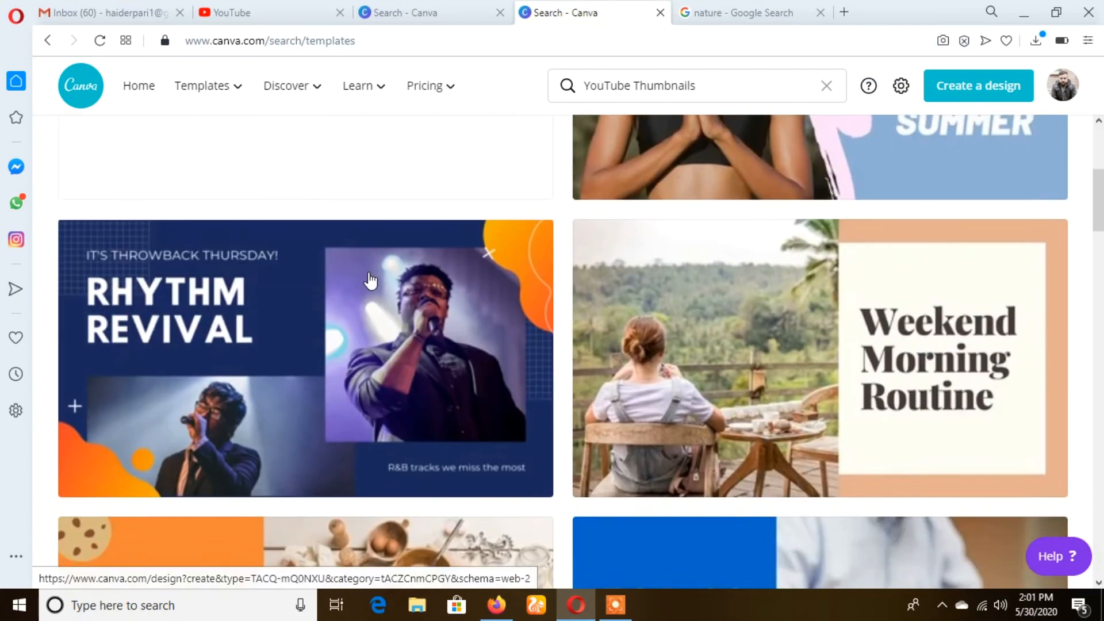
pyautogui.scroll(-12, 371, 280)
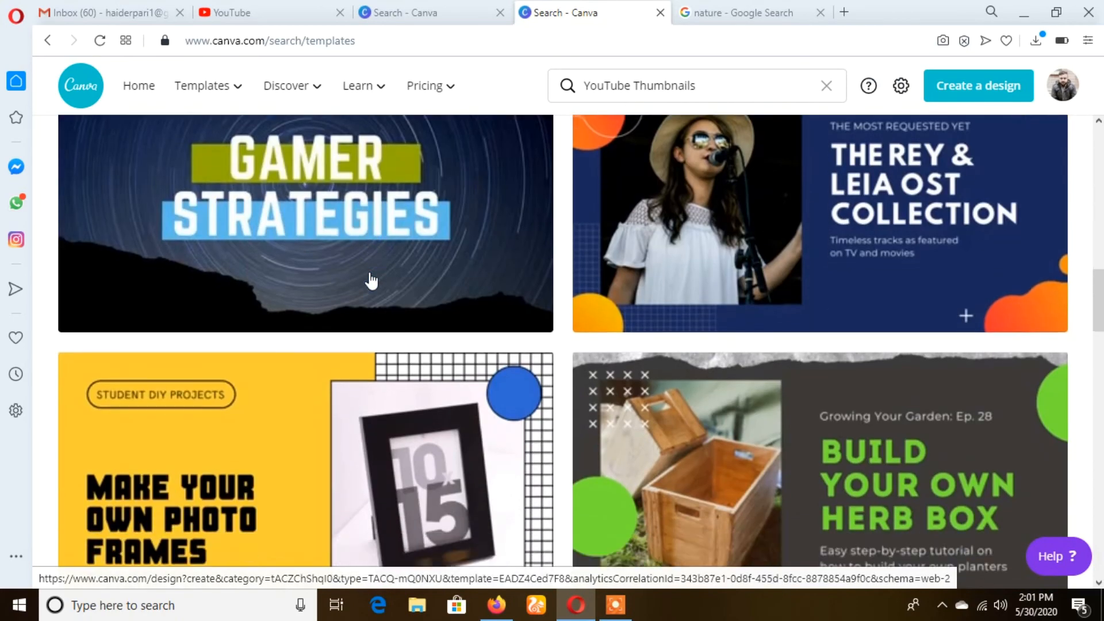
pyautogui.scroll(-12, 371, 280)
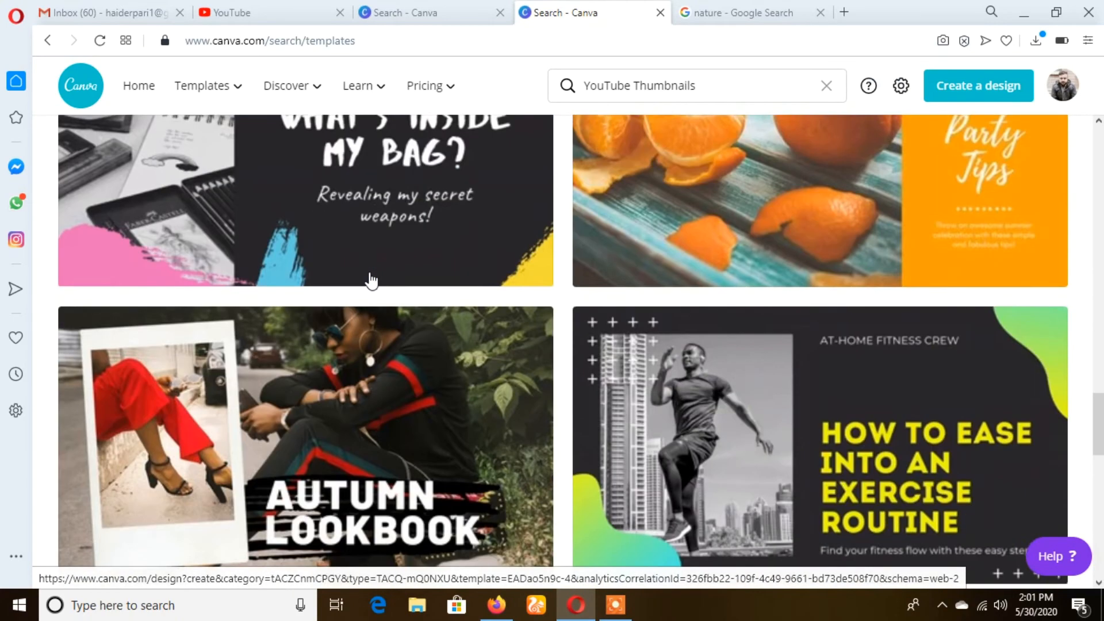
pyautogui.scroll(-12, 377, 280)
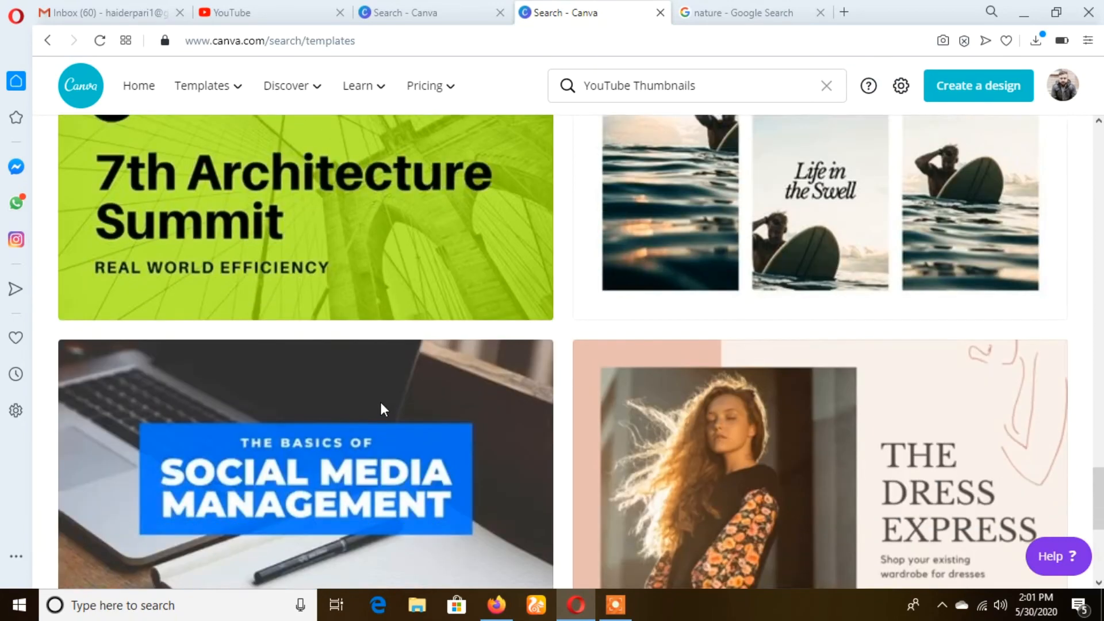
# Open the yellow "Make Your Own Photo Frames" YouTube thumbnail template for editing.
pyautogui.scroll(10, 387, 407)
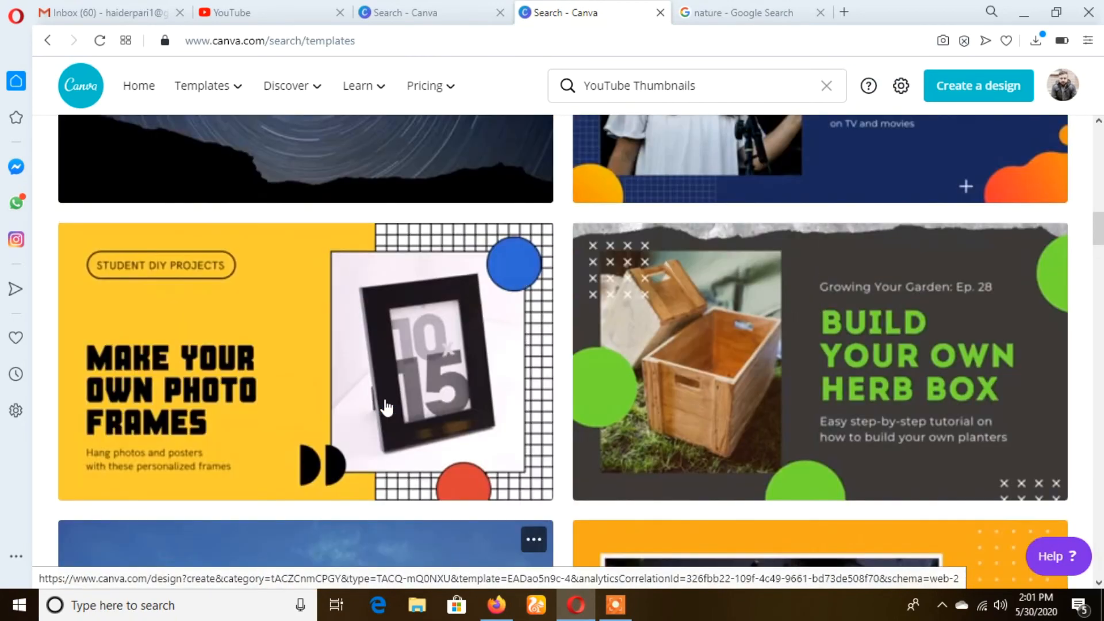
pyautogui.click(314, 295)
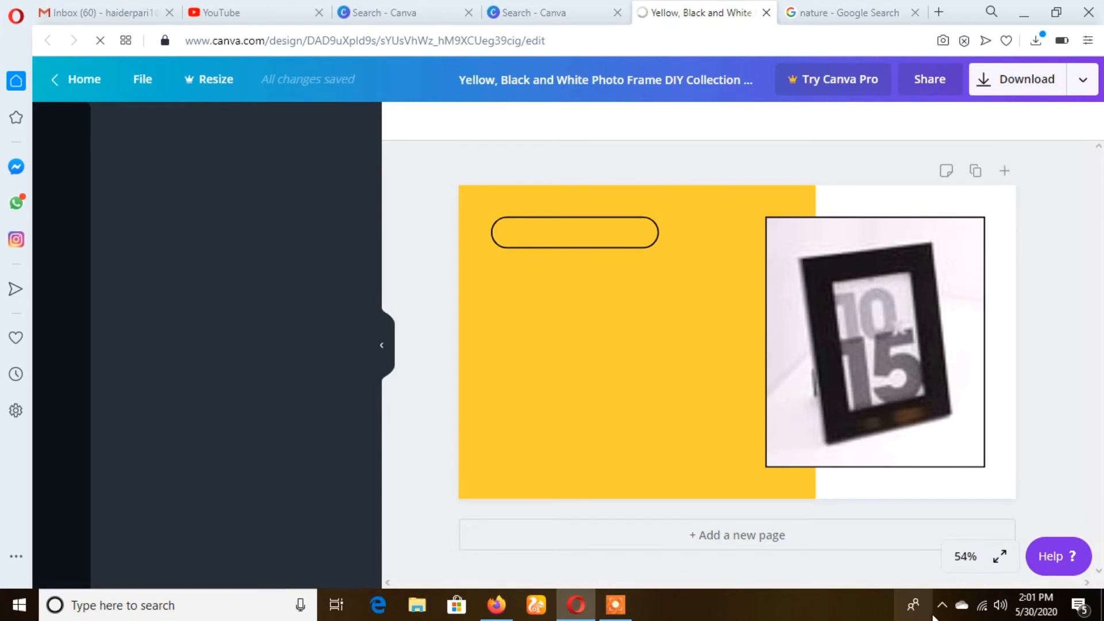
pyautogui.click(943, 606)
pyautogui.click(840, 615)
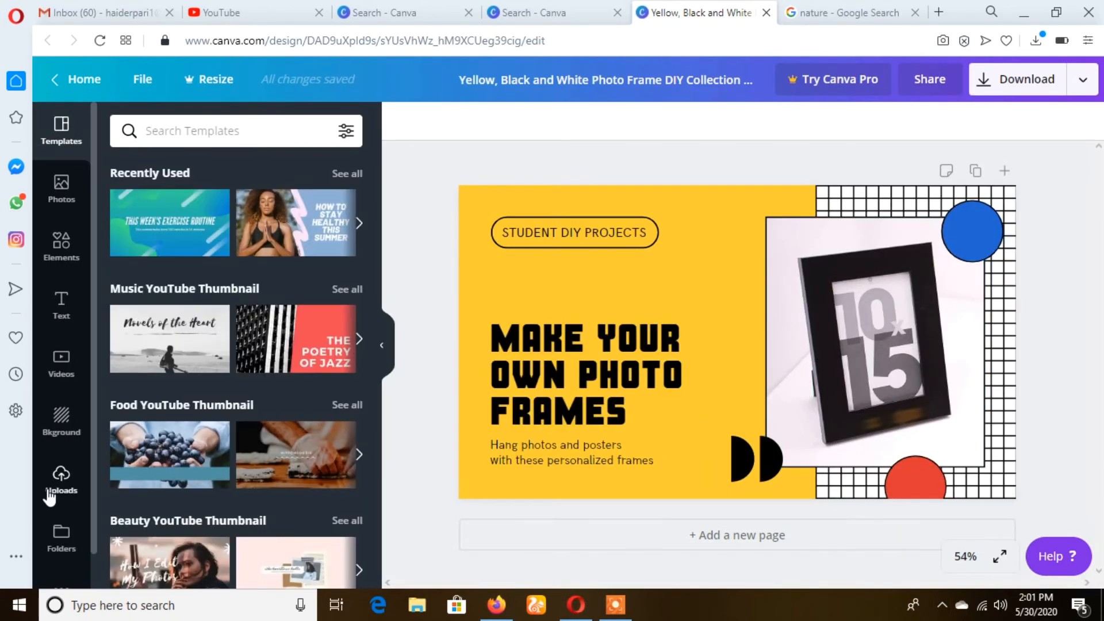
# Replace the template's picture-frame photo with the uploaded flame image with the green cube logo, and select the yellow background block.
pyautogui.click(54, 490)
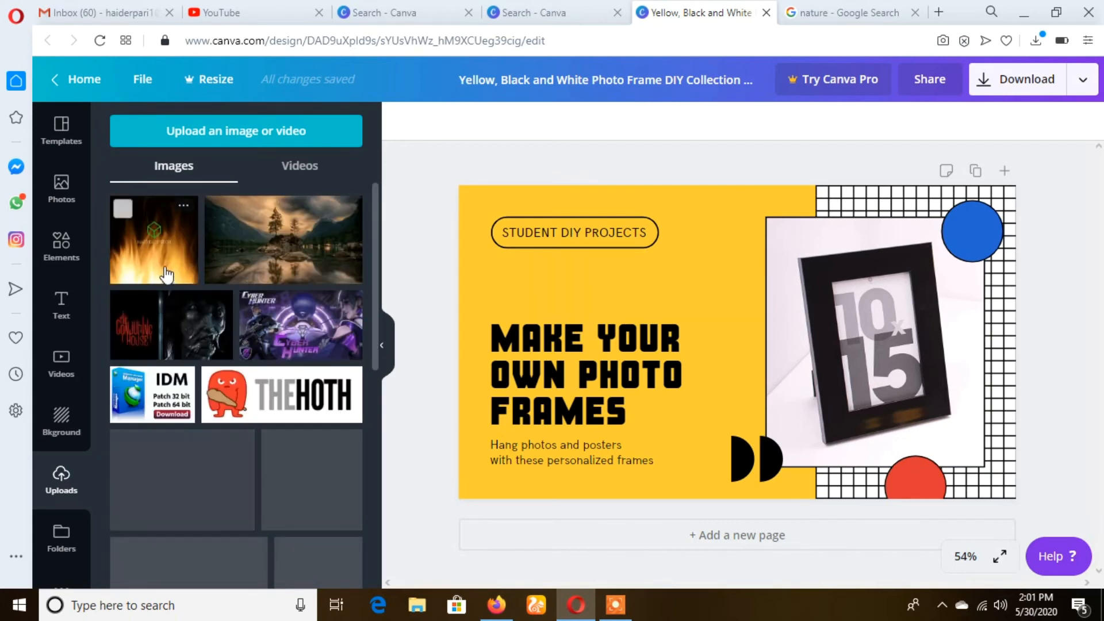
pyautogui.moveTo(153, 240); pyautogui.dragTo(906, 329)
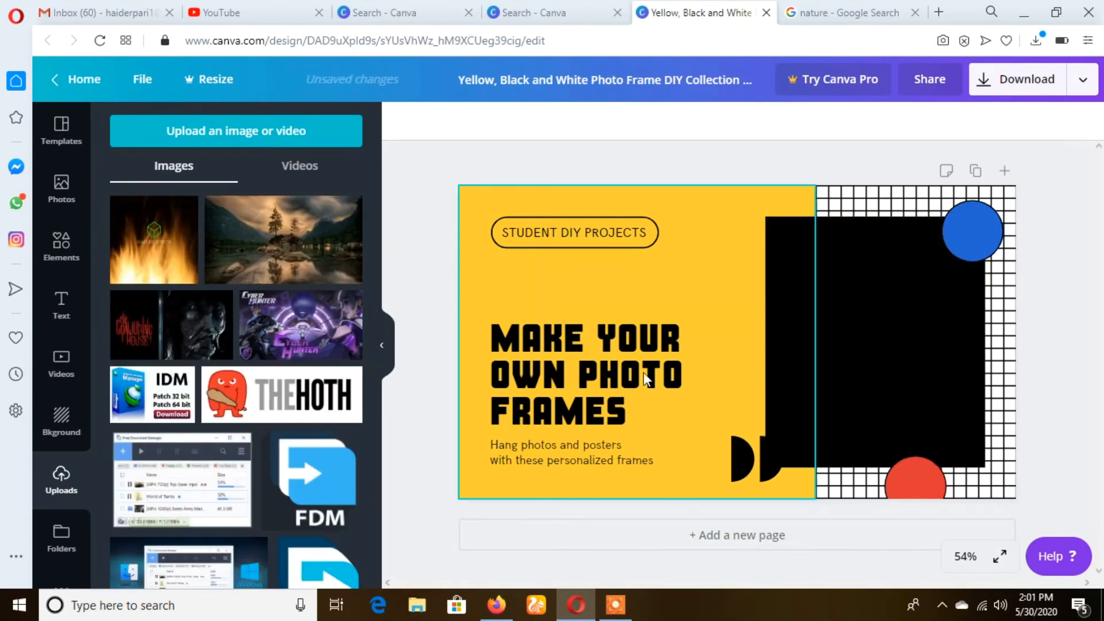
pyautogui.click(688, 276)
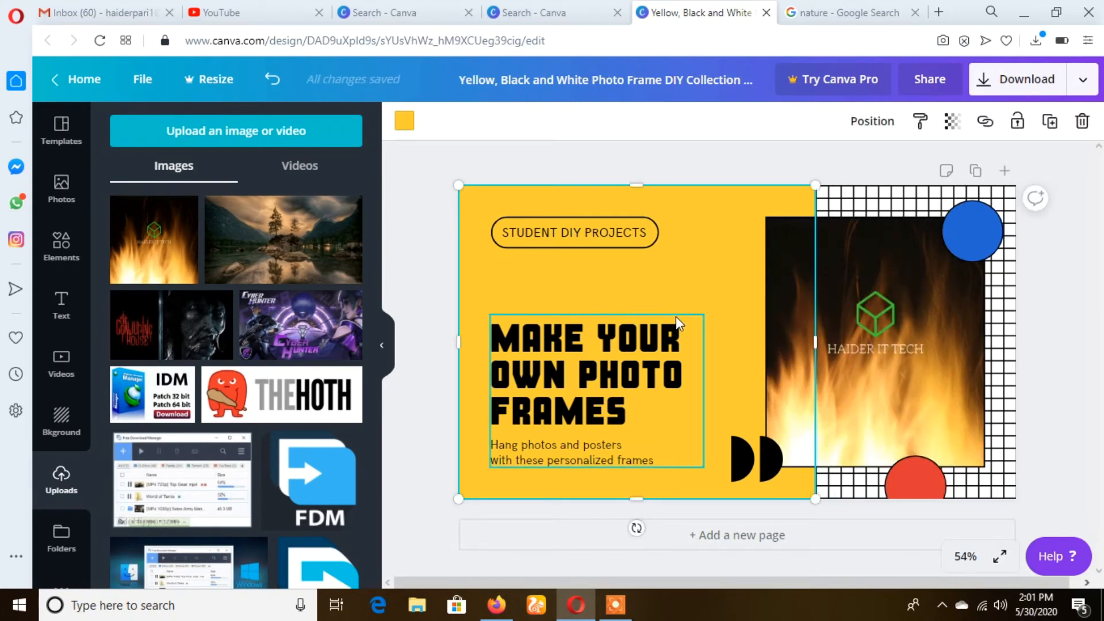